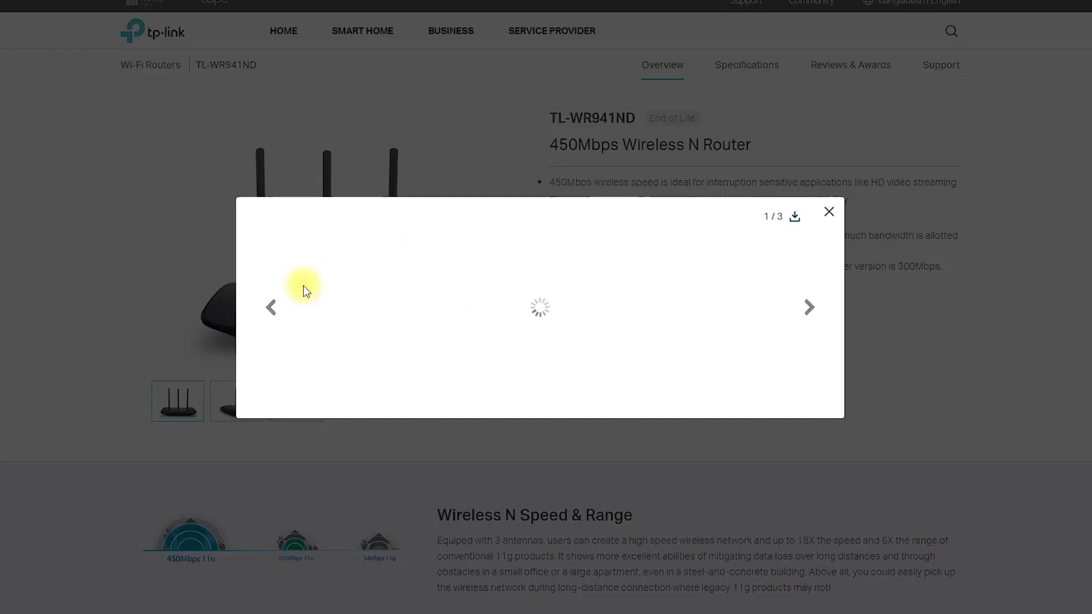
Step: Page through two more TL-WR941ND product photos, close the viewer, and scroll down the product page
{"action": "left_click", "coordinate": [808, 307]}
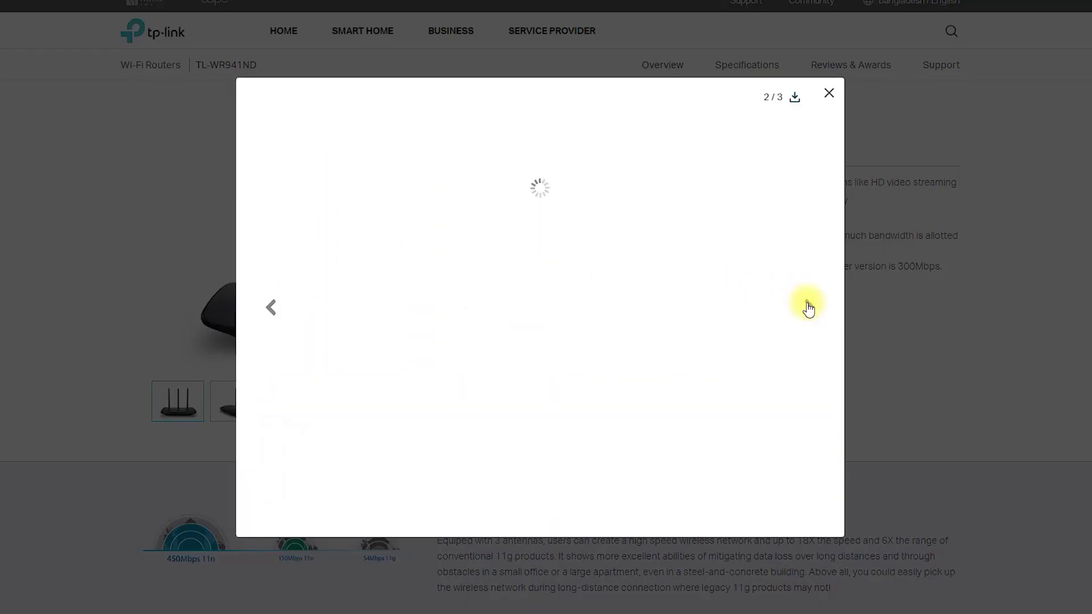
{"action": "left_click", "coordinate": [808, 307]}
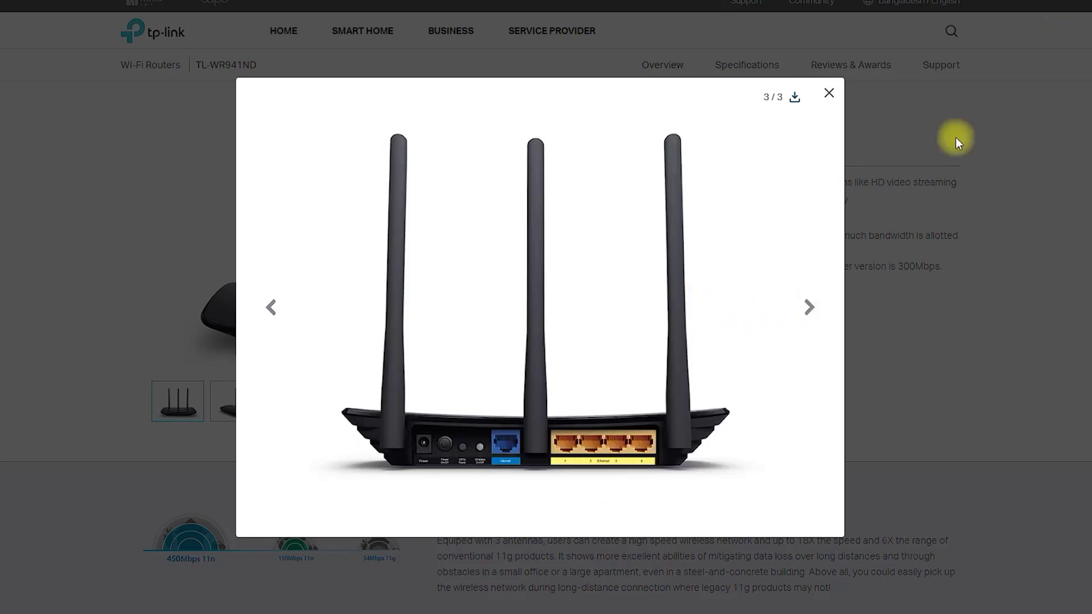
{"action": "left_click", "coordinate": [829, 93]}
{"action": "scroll", "coordinate": [783, 297], "scroll_direction": "down", "scroll_amount": 8}
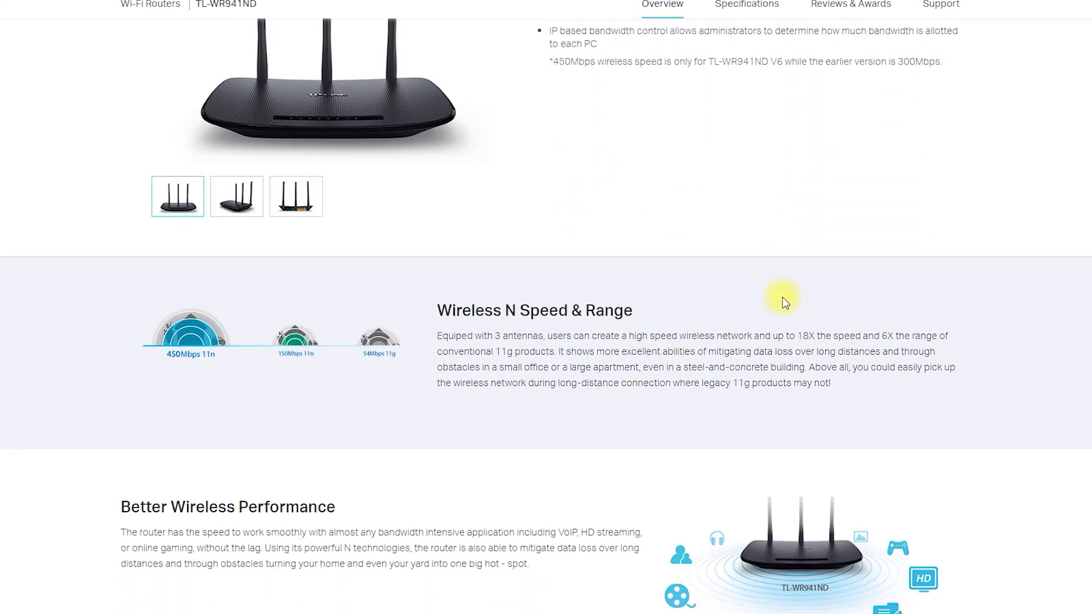
{"action": "scroll", "coordinate": [782, 297], "scroll_direction": "down", "scroll_amount": 3}
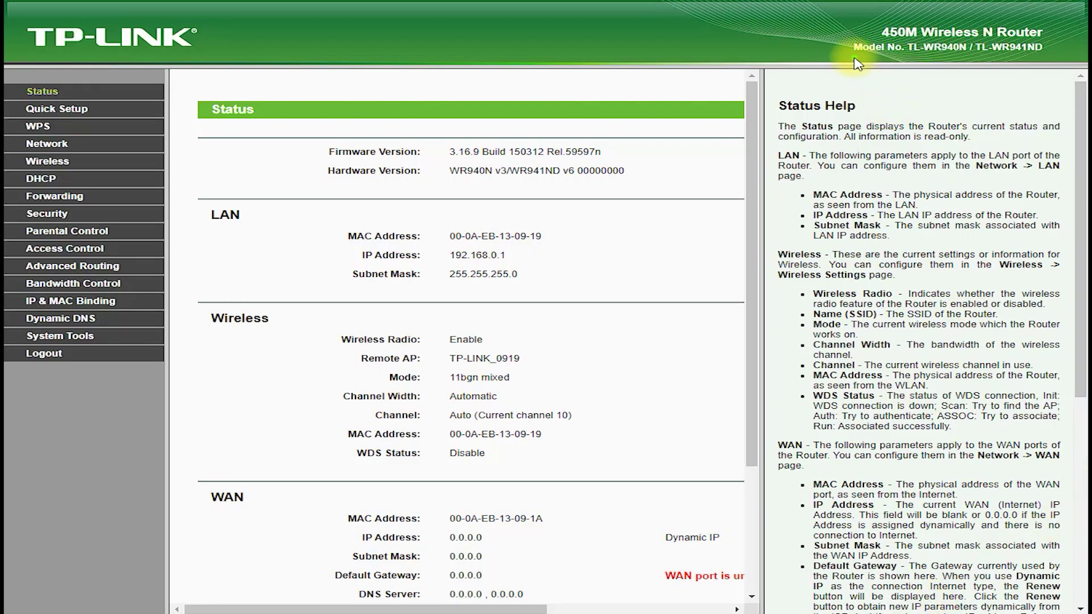
Step: Mark up items on the router Status page, then start Quick Setup and reach the WAN Connection Type step
{"action": "mouse_move", "coordinate": [858, 64]}
{"action": "left_mouse_down"}
{"action": "mouse_move", "coordinate": [1068, 17]}
{"action": "mouse_move", "coordinate": [841, 28]}
{"action": "mouse_move", "coordinate": [870, 61]}
{"action": "left_mouse_up"}
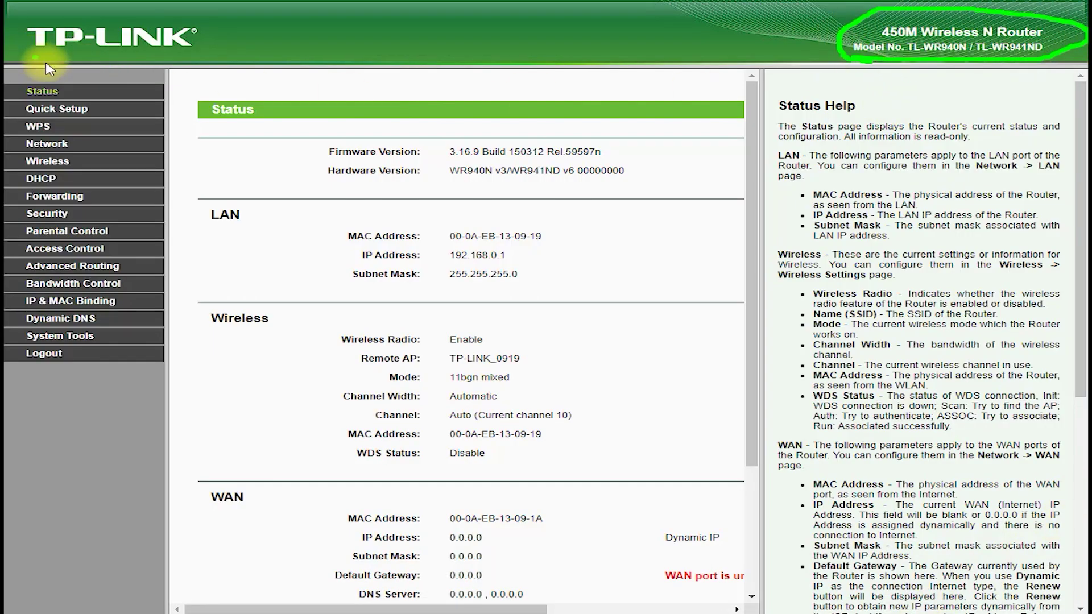
{"action": "left_click_drag", "start_coordinate": [69, 87], "coordinate": [207, 105]}
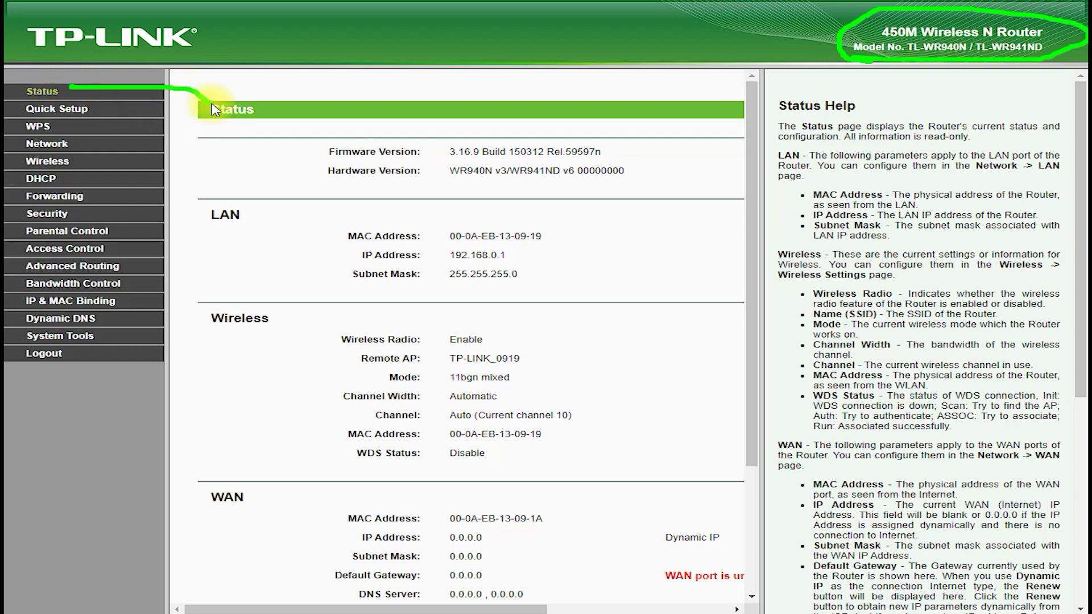
{"action": "left_click_drag", "start_coordinate": [195, 228], "coordinate": [278, 225]}
{"action": "left_click_drag", "start_coordinate": [199, 335], "coordinate": [300, 337]}
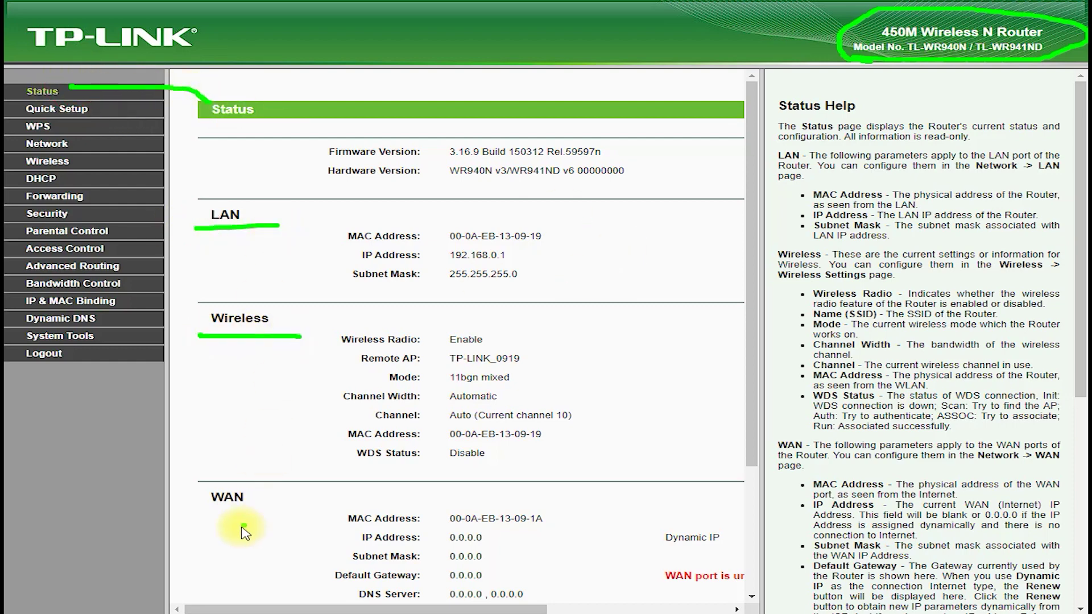
{"action": "left_click_drag", "start_coordinate": [204, 510], "coordinate": [274, 509]}
{"action": "key", "text": "Escape"}
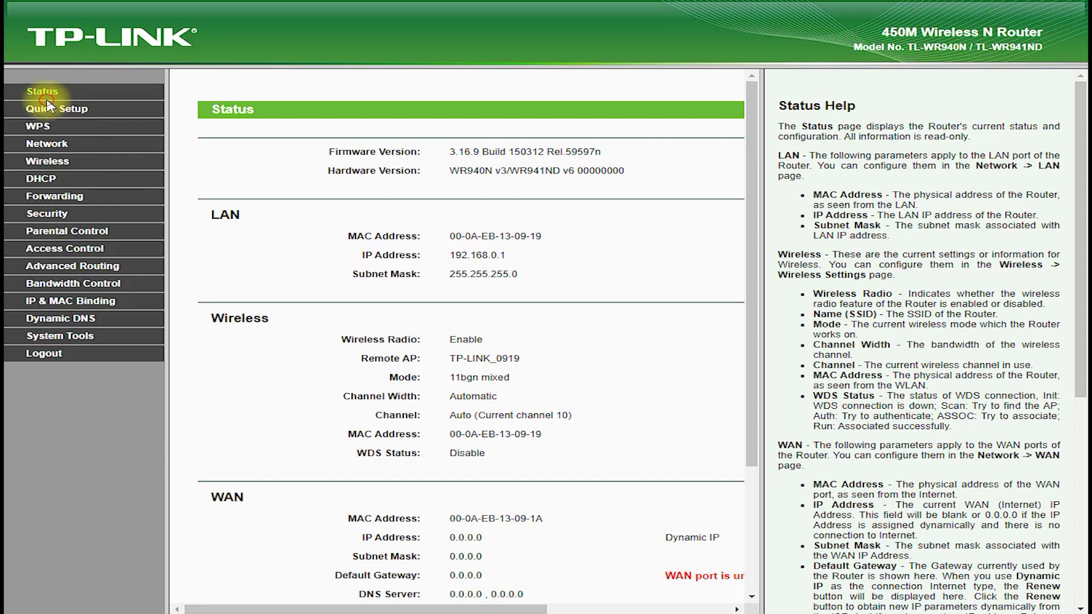
{"action": "left_click", "coordinate": [43, 108]}
{"action": "left_click", "coordinate": [665, 234]}
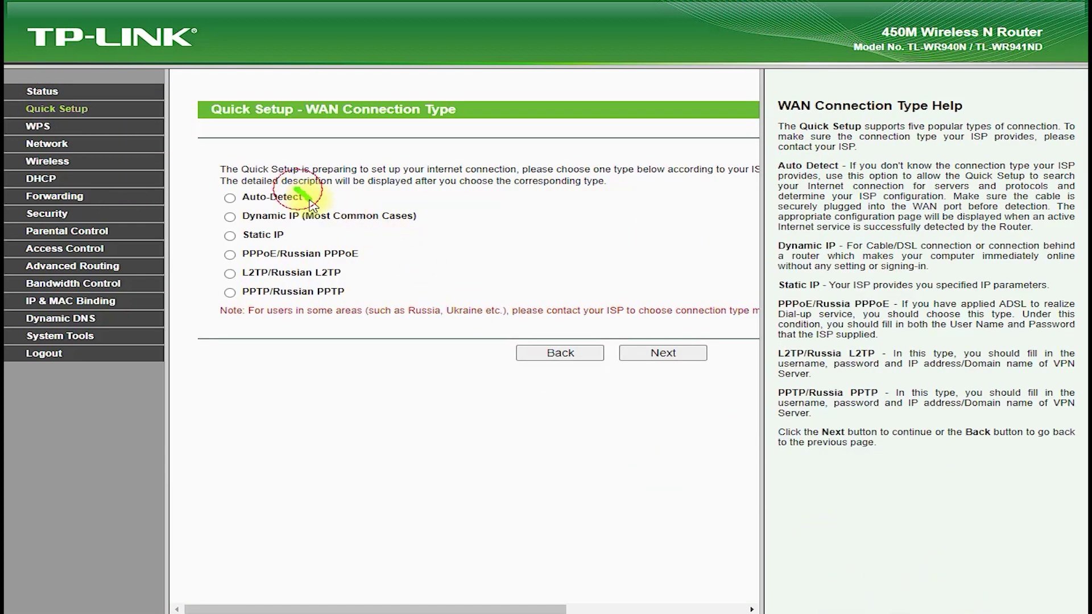
Step: Mark up the WAN connection type options listed in the Quick Setup wizard
{"action": "left_click_drag", "start_coordinate": [310, 201], "coordinate": [378, 183]}
{"action": "left_click_drag", "start_coordinate": [222, 246], "coordinate": [338, 247]}
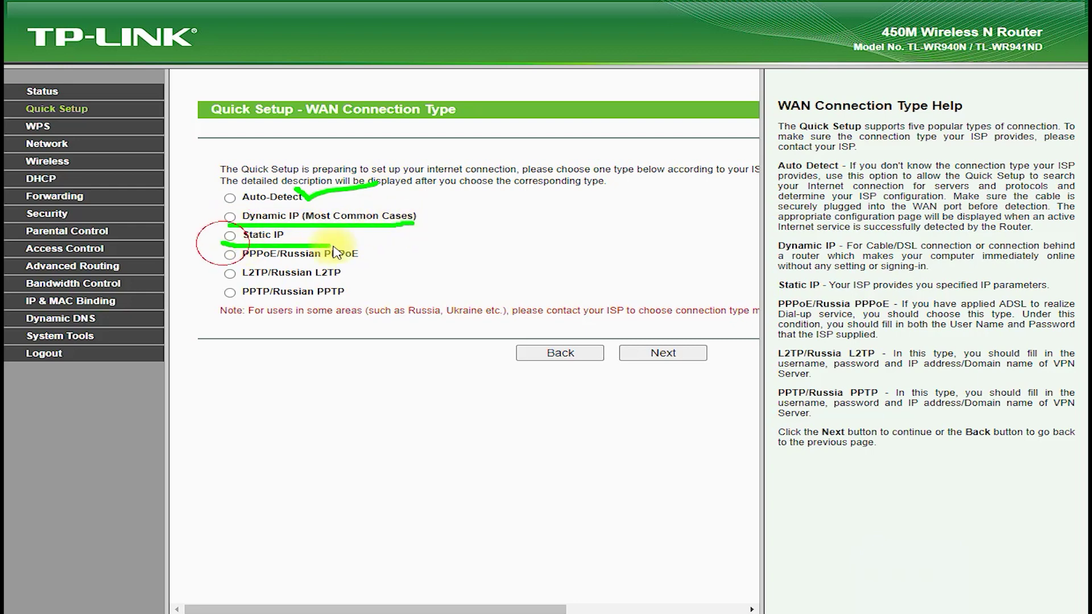
{"action": "left_click_drag", "start_coordinate": [214, 263], "coordinate": [423, 270]}
{"action": "left_click_drag", "start_coordinate": [228, 281], "coordinate": [344, 284]}
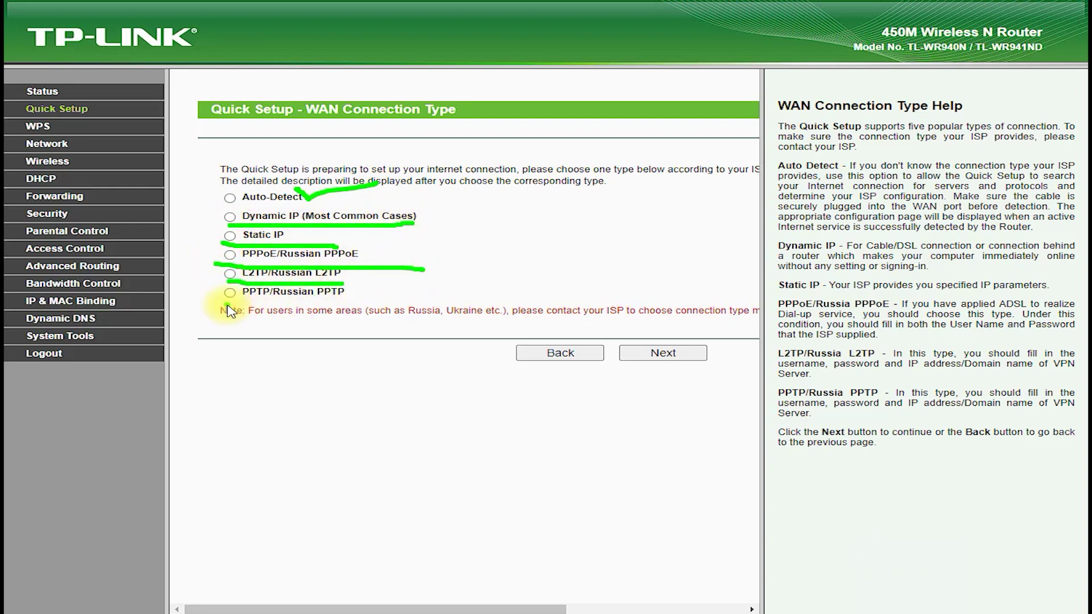
{"action": "left_click_drag", "start_coordinate": [232, 305], "coordinate": [351, 303]}
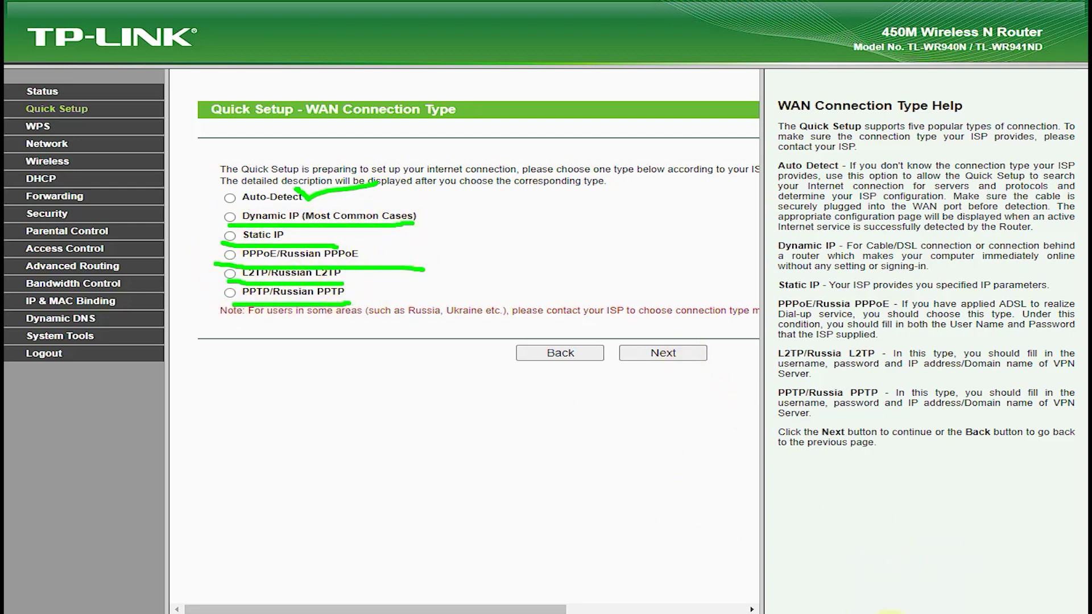
Step: Look over the WPS page, then go to the Network WAN settings
{"action": "left_click", "coordinate": [51, 126]}
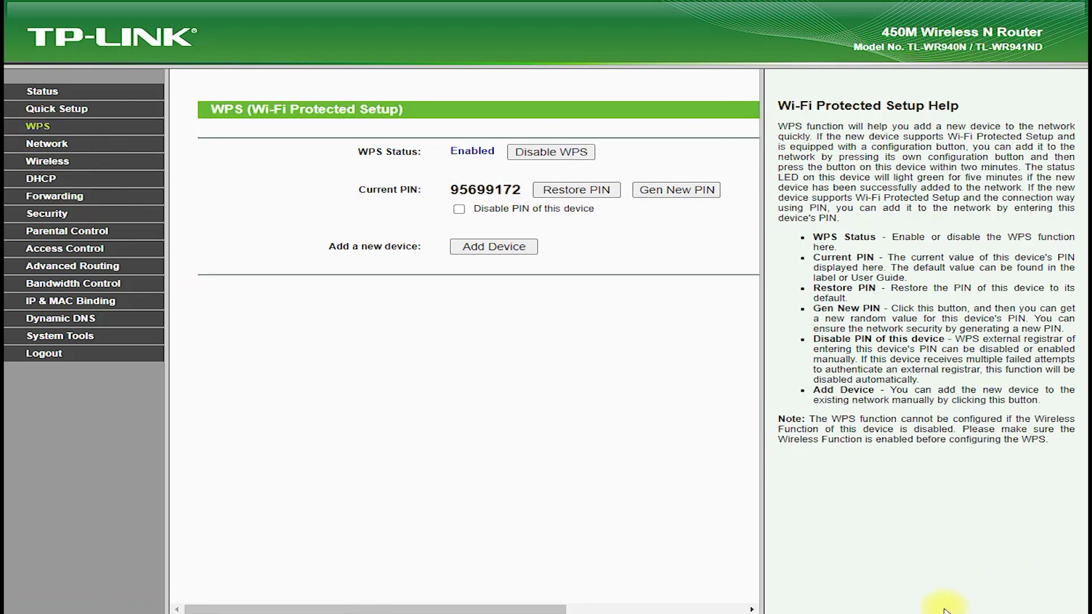
{"action": "mouse_move", "coordinate": [443, 151]}
{"action": "left_mouse_down"}
{"action": "mouse_move", "coordinate": [616, 145]}
{"action": "mouse_move", "coordinate": [444, 152]}
{"action": "left_mouse_up"}
{"action": "left_click_drag", "start_coordinate": [435, 210], "coordinate": [521, 218]}
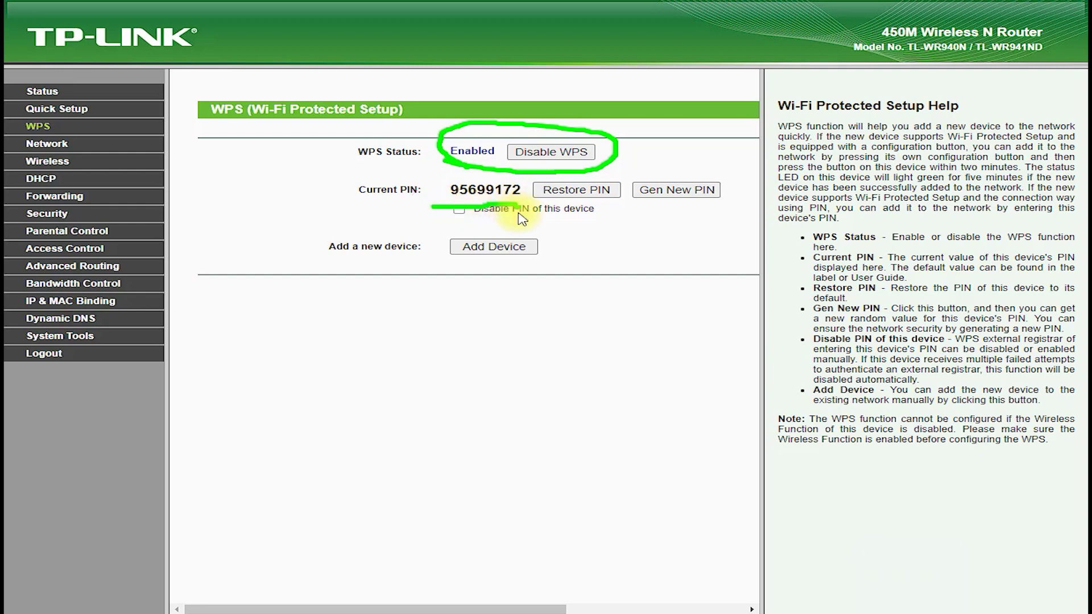
{"action": "left_click", "coordinate": [43, 143]}
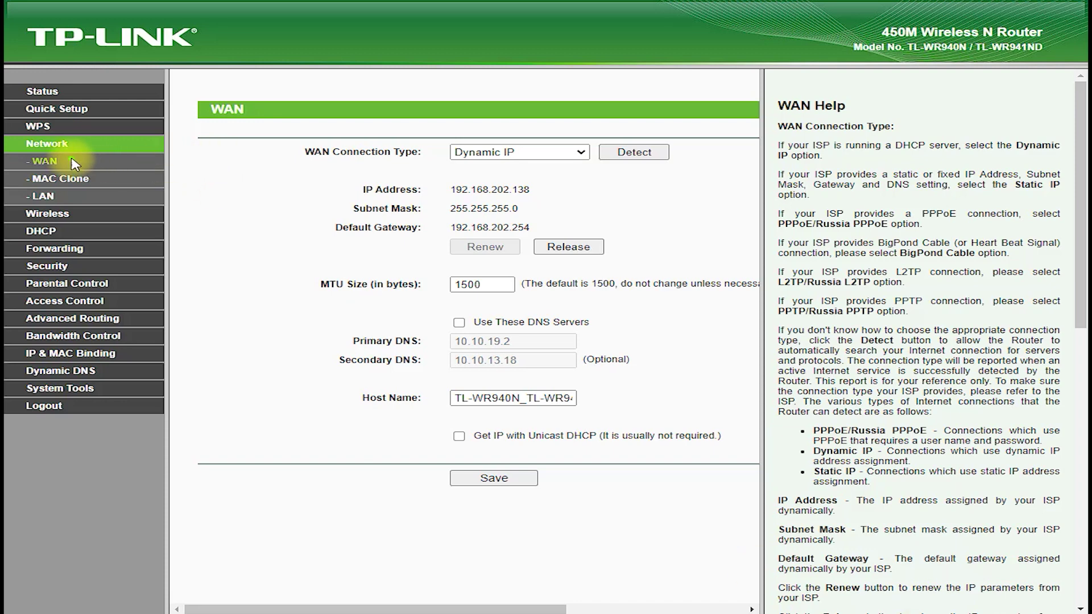
Step: Change the WAN connection type from Dynamic IP to PPPoE/Russia PPPoE and open its Advanced settings
{"action": "mouse_move", "coordinate": [70, 152]}
{"action": "left_mouse_down"}
{"action": "mouse_move", "coordinate": [187, 142]}
{"action": "mouse_move", "coordinate": [290, 114]}
{"action": "mouse_move", "coordinate": [197, 131]}
{"action": "mouse_move", "coordinate": [282, 116]}
{"action": "mouse_move", "coordinate": [442, 151]}
{"action": "left_mouse_up"}
{"action": "left_click", "coordinate": [558, 151]}
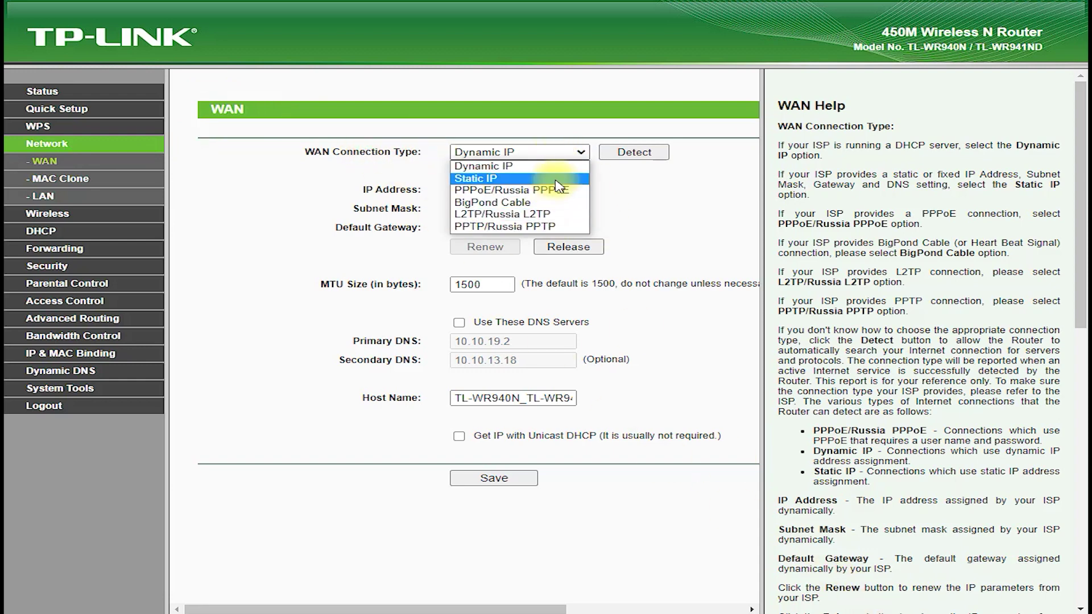
{"action": "left_click", "coordinate": [560, 178]}
{"action": "left_click", "coordinate": [556, 150]}
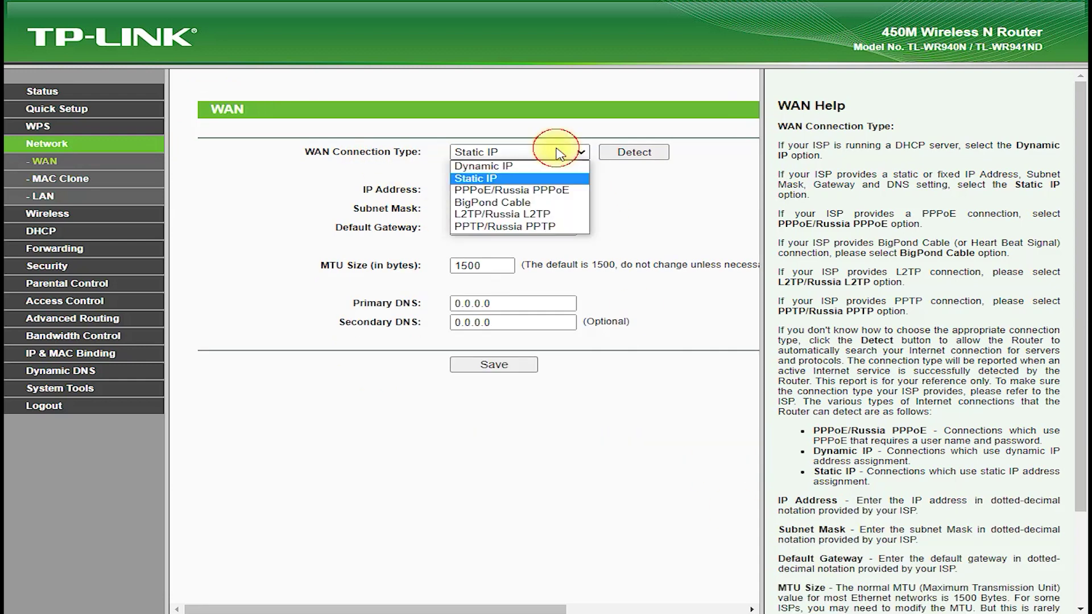
{"action": "left_click", "coordinate": [559, 190]}
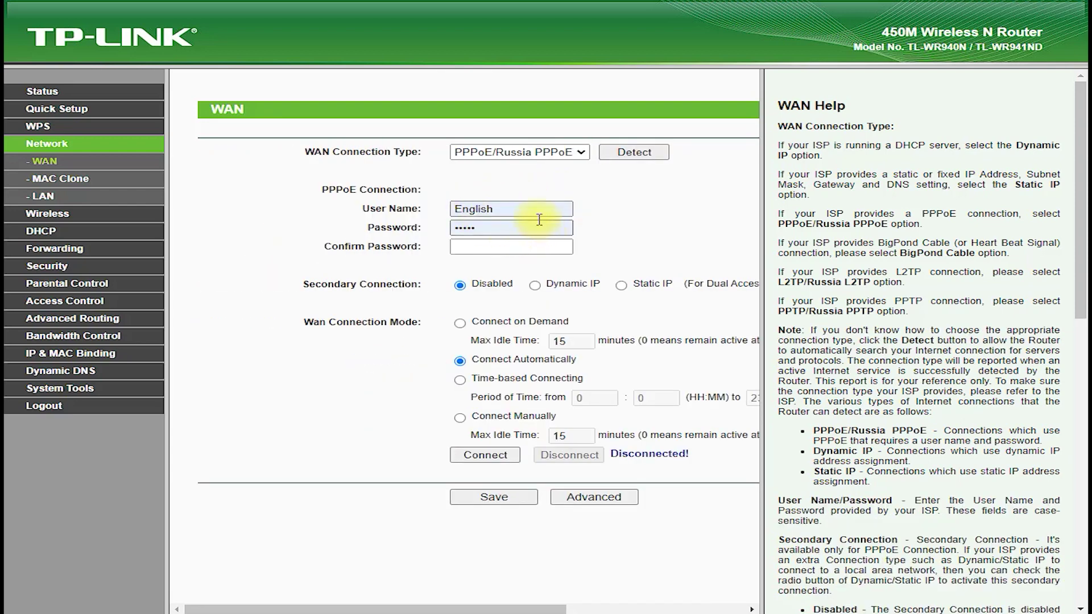
{"action": "left_click_drag", "start_coordinate": [514, 209], "coordinate": [420, 213]}
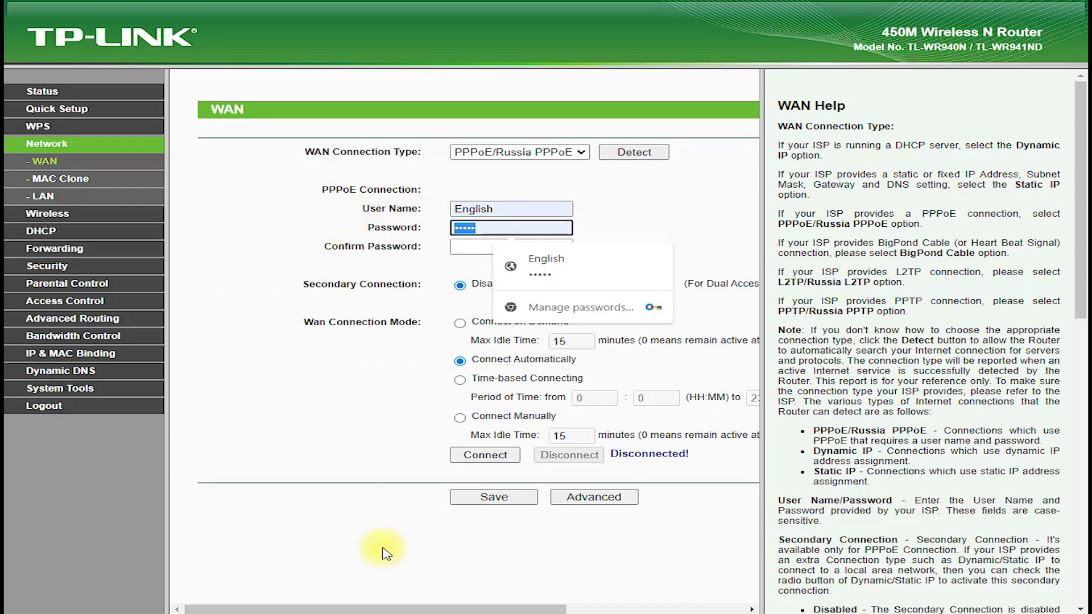
{"action": "left_click", "coordinate": [606, 499]}
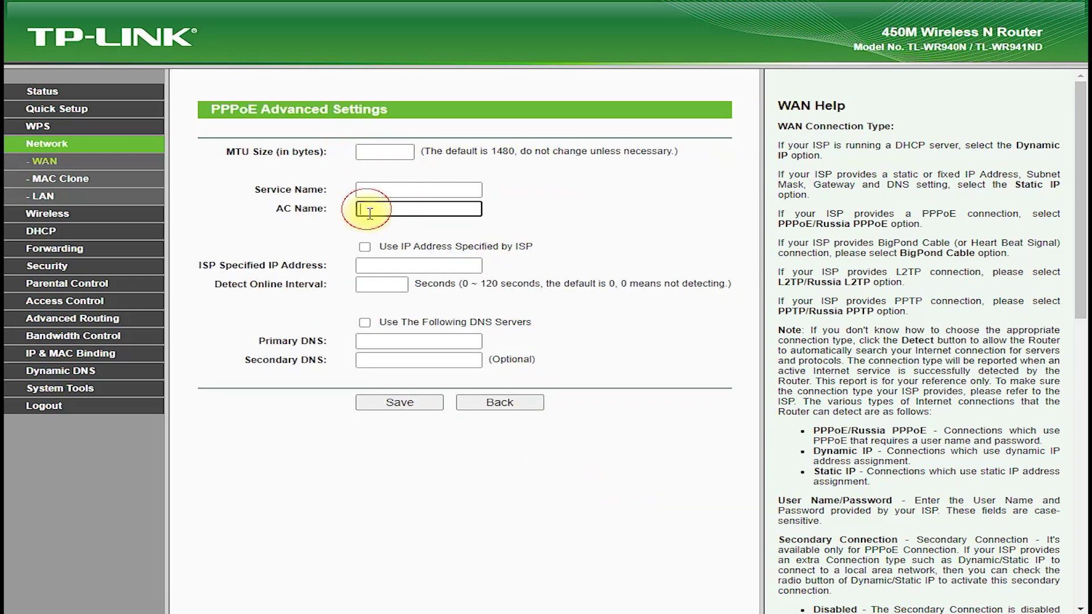
Step: Enter 1.1 as the secondary DNS, review the MTU and ISP IP fields, then return to WAN
{"action": "left_click", "coordinate": [378, 341]}
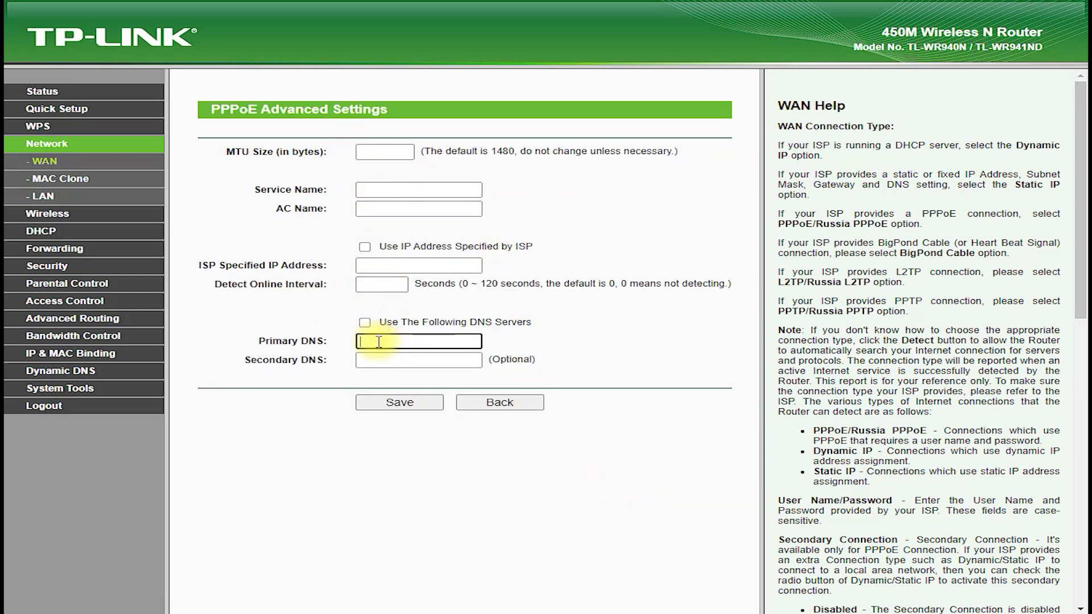
{"action": "left_click", "coordinate": [417, 360]}
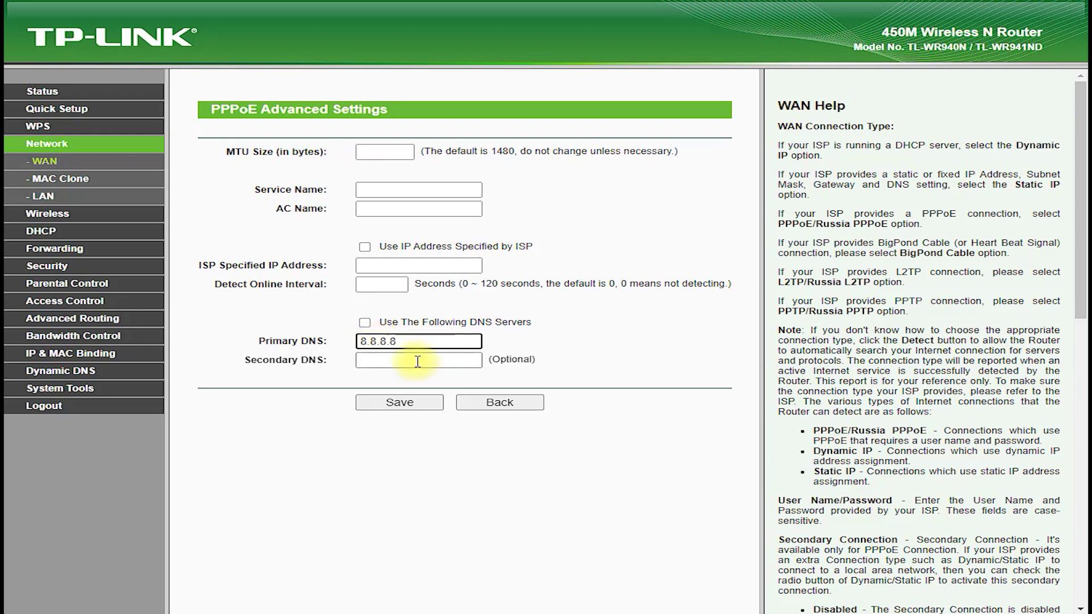
{"action": "type", "text": "1.1.1.1"}
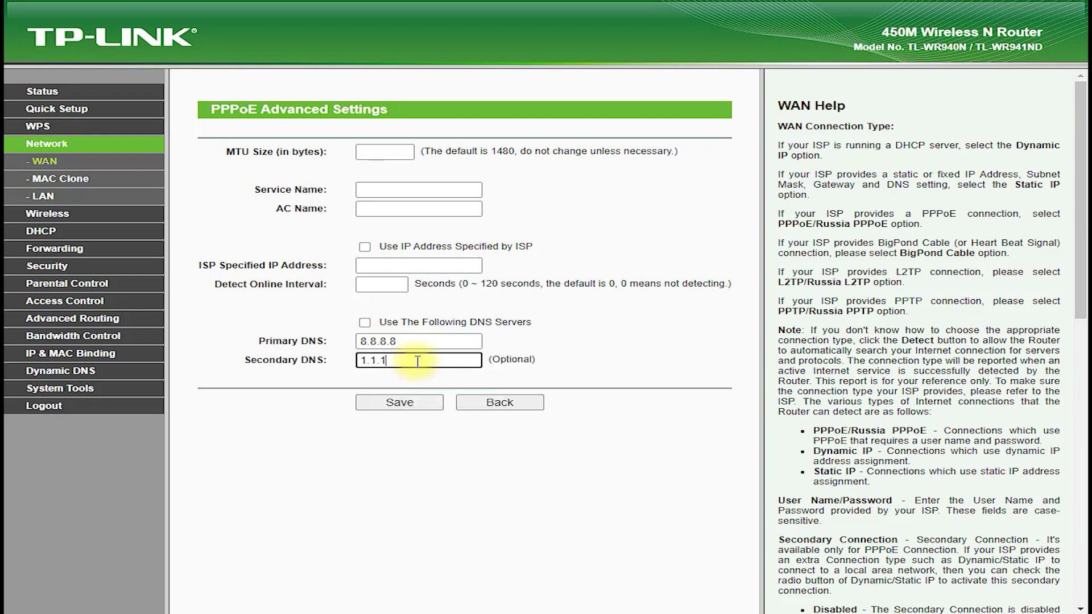
{"action": "left_click", "coordinate": [379, 152]}
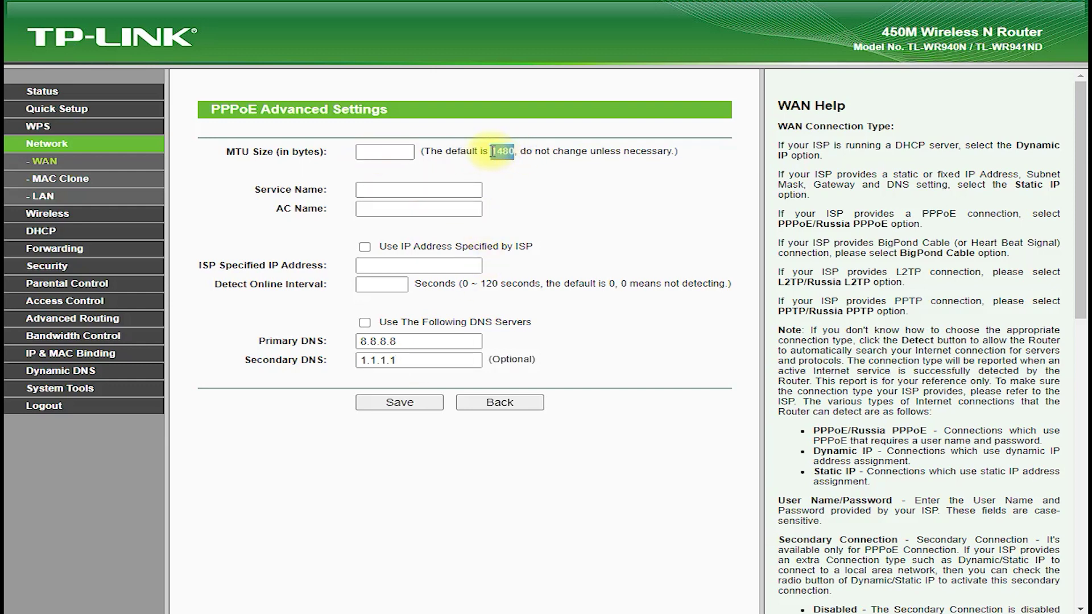
{"action": "left_click_drag", "start_coordinate": [672, 152], "coordinate": [419, 152]}
{"action": "left_click", "coordinate": [420, 266]}
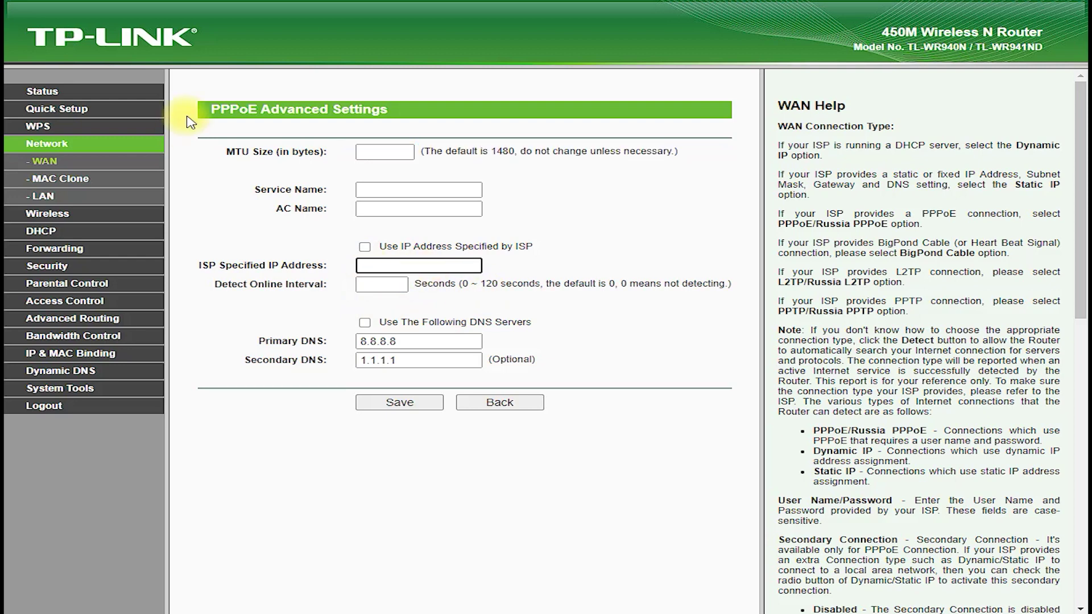
{"action": "left_click", "coordinate": [46, 159]}
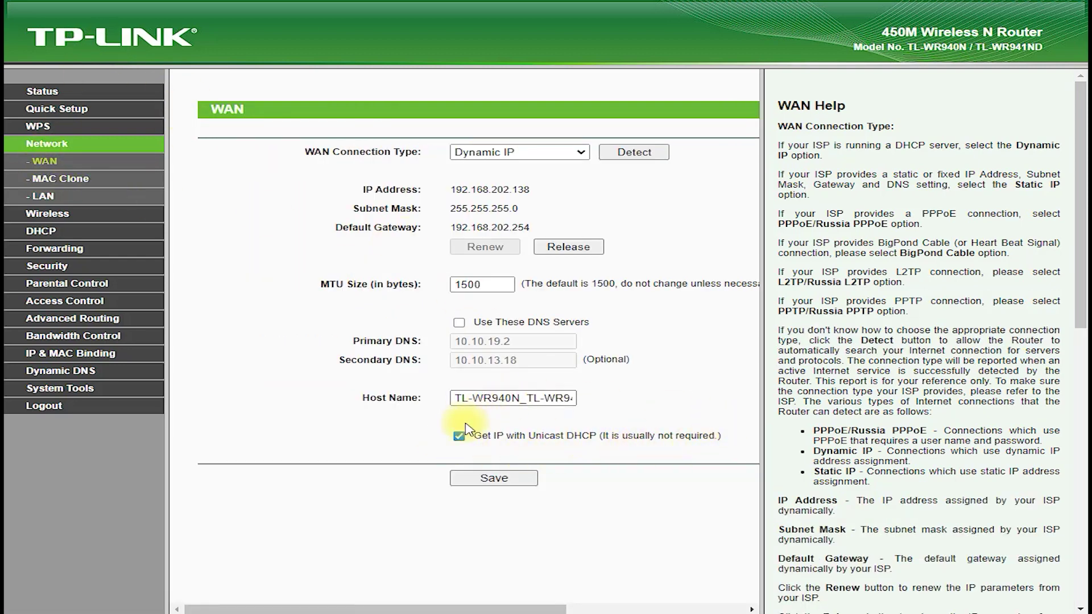
Step: Browse the WAN connection types, leaving Dynamic IP unchanged
{"action": "left_click", "coordinate": [546, 159]}
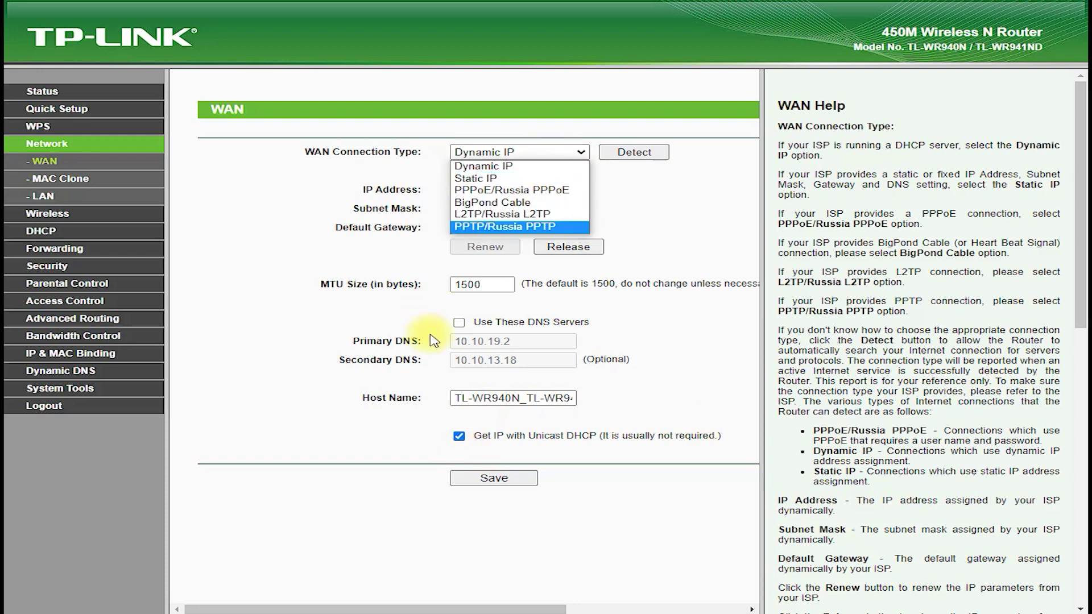
{"action": "left_click", "coordinate": [404, 317]}
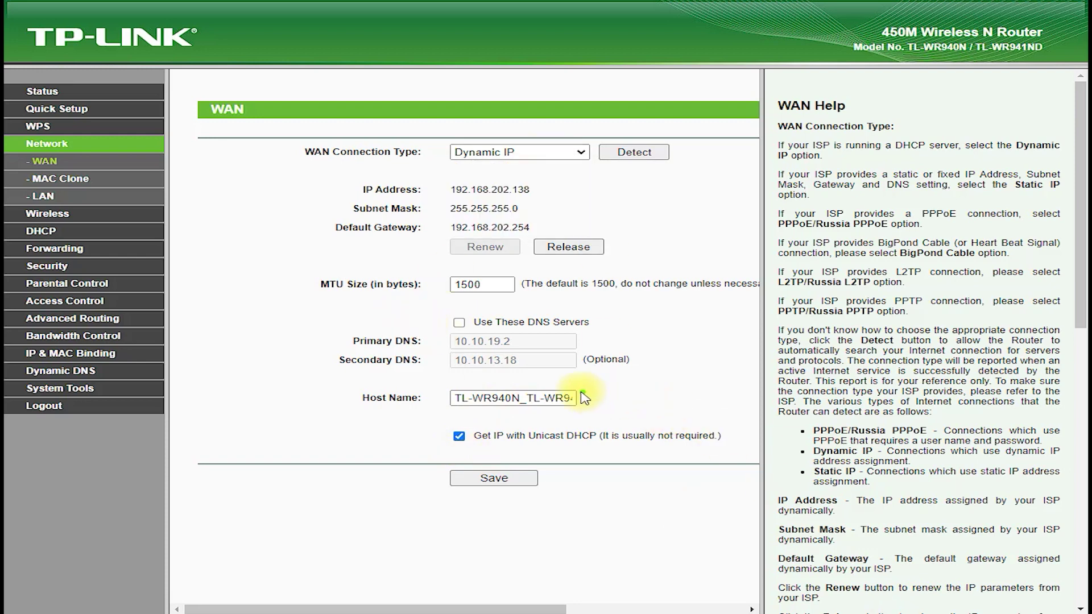
{"action": "mouse_move", "coordinate": [563, 385]}
{"action": "left_mouse_down"}
{"action": "mouse_move", "coordinate": [532, 305]}
{"action": "mouse_move", "coordinate": [290, 342]}
{"action": "mouse_move", "coordinate": [466, 386]}
{"action": "left_mouse_up"}
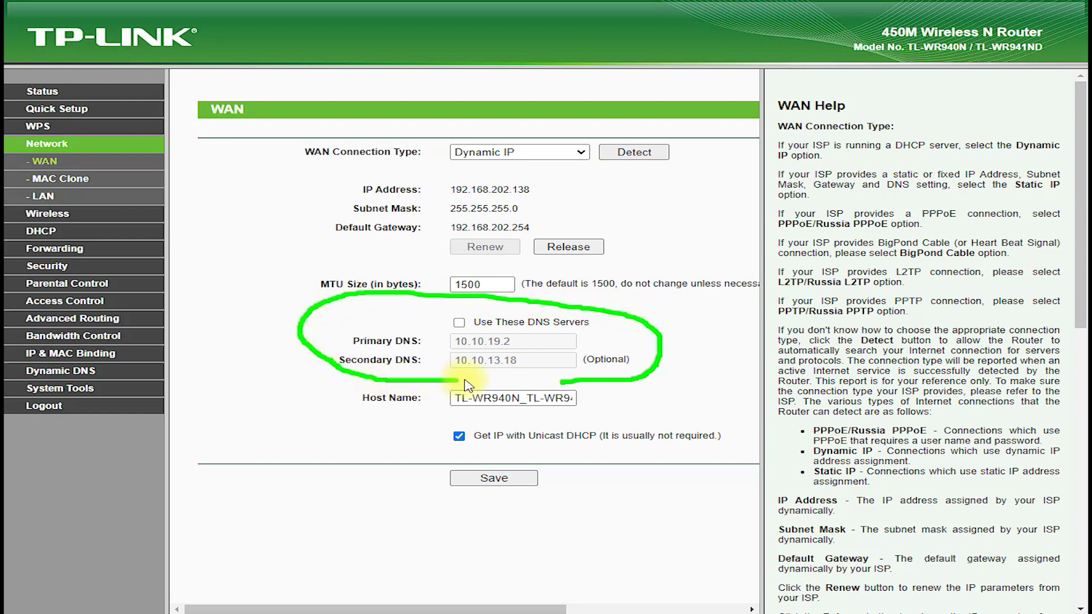
{"action": "left_click_drag", "start_coordinate": [441, 308], "coordinate": [528, 313]}
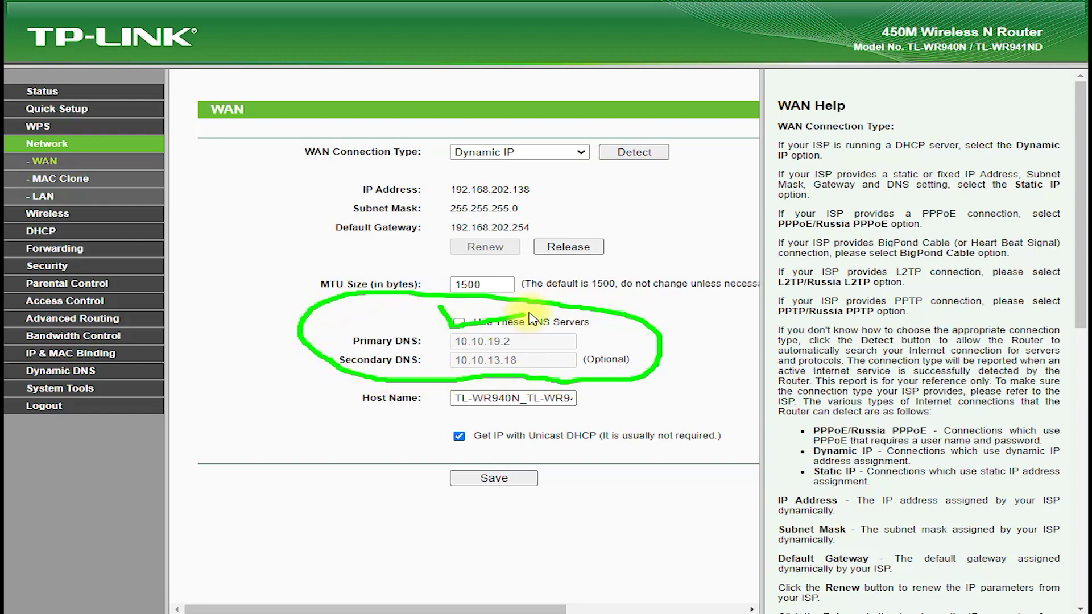
{"action": "key", "text": "Escape"}
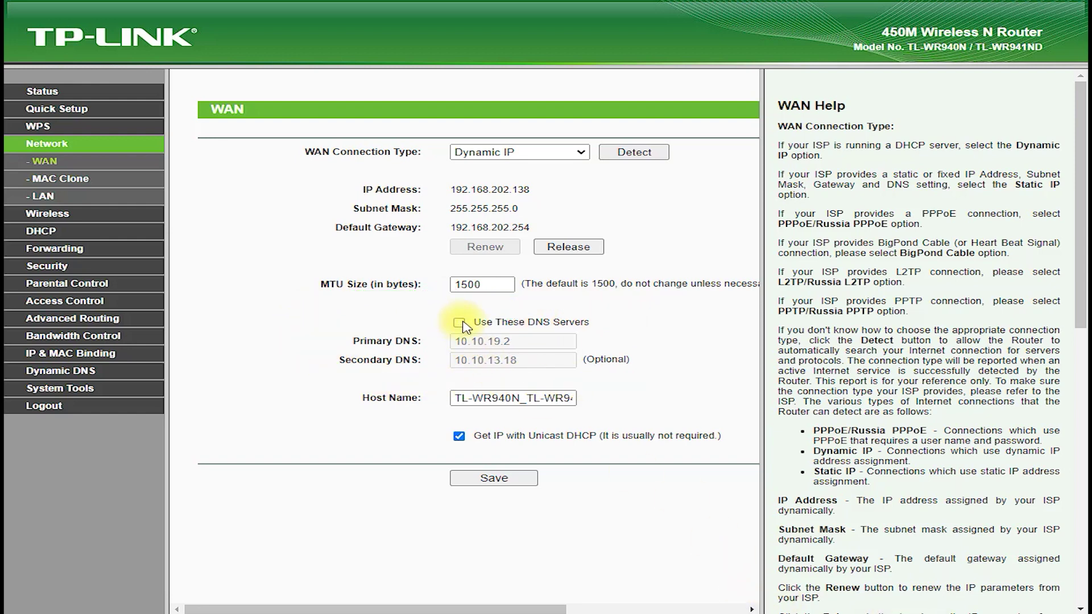
Step: Enable 'Use These DNS Servers' with primary 10.10.19.2 and secondary 10.10.13.18
{"action": "left_click", "coordinate": [459, 323]}
{"action": "left_click_drag", "start_coordinate": [514, 341], "coordinate": [411, 341]}
{"action": "left_click_drag", "start_coordinate": [522, 360], "coordinate": [372, 353]}
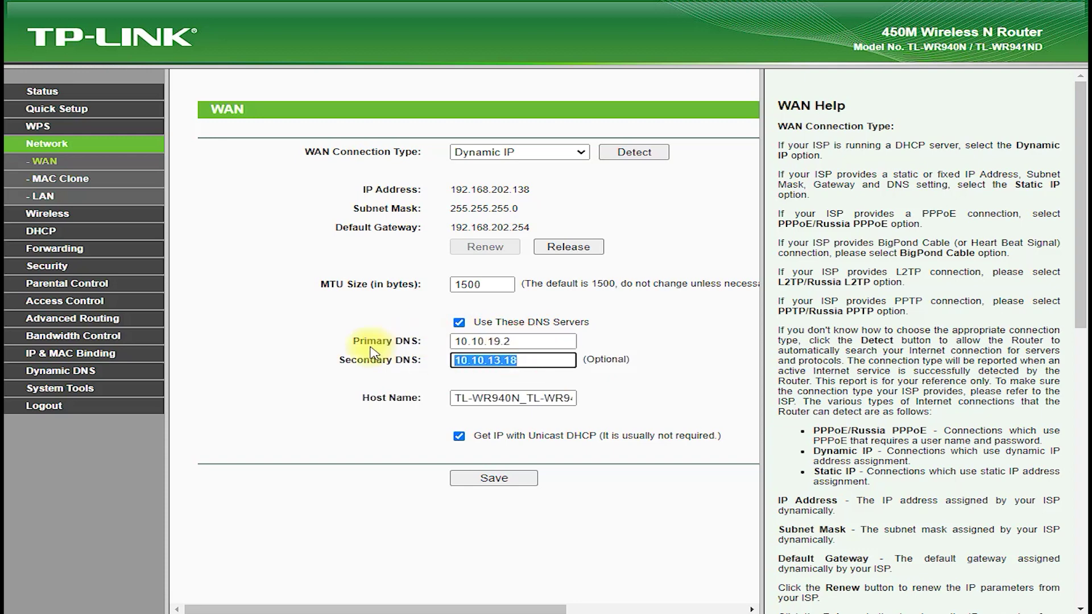
Step: Review the MAC Clone page's WAN MAC and PC MAC addresses
{"action": "left_click", "coordinate": [59, 179]}
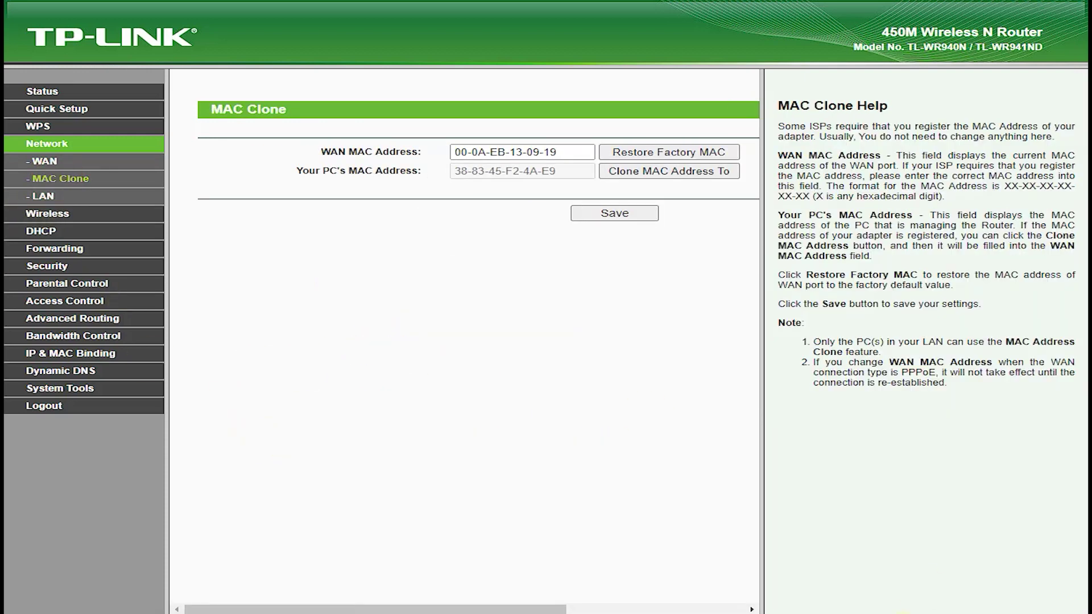
{"action": "mouse_move", "coordinate": [312, 108]}
{"action": "left_mouse_down"}
{"action": "mouse_move", "coordinate": [183, 121]}
{"action": "mouse_move", "coordinate": [216, 91]}
{"action": "mouse_move", "coordinate": [292, 137]}
{"action": "mouse_move", "coordinate": [438, 151]}
{"action": "mouse_move", "coordinate": [348, 143]}
{"action": "mouse_move", "coordinate": [435, 169]}
{"action": "left_mouse_up"}
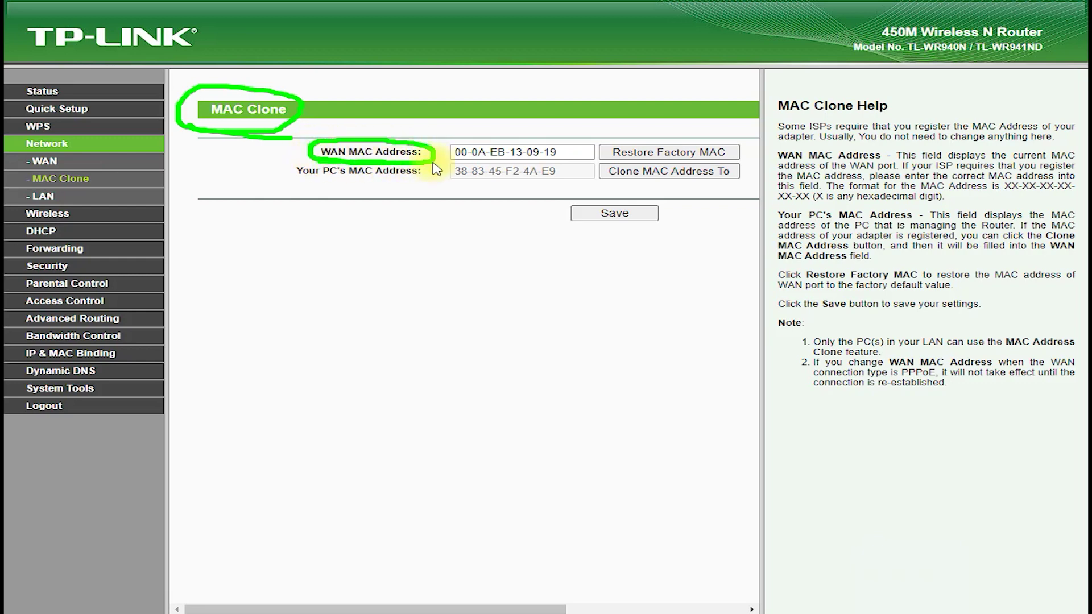
{"action": "left_click_drag", "start_coordinate": [562, 169], "coordinate": [486, 143]}
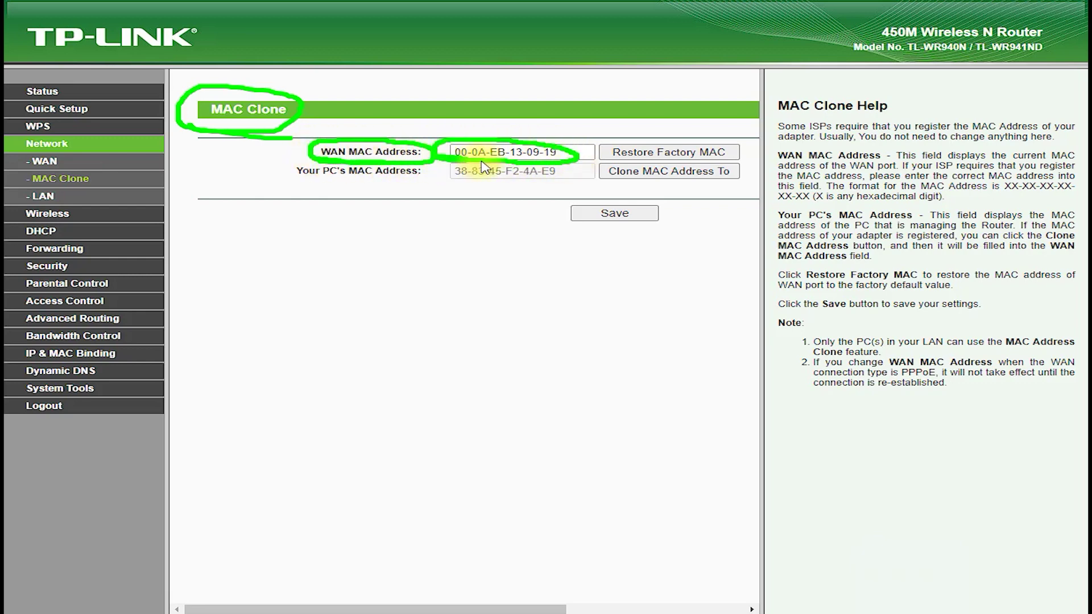
{"action": "key", "text": "Escape"}
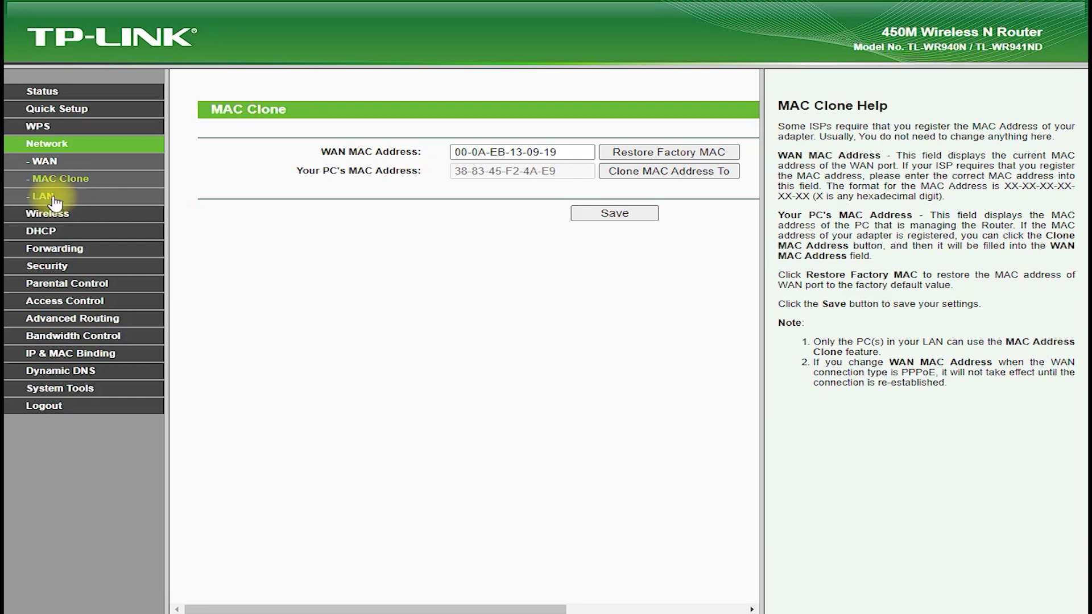
Step: View the LAN settings page, then move on to Wireless settings
{"action": "left_click", "coordinate": [47, 198]}
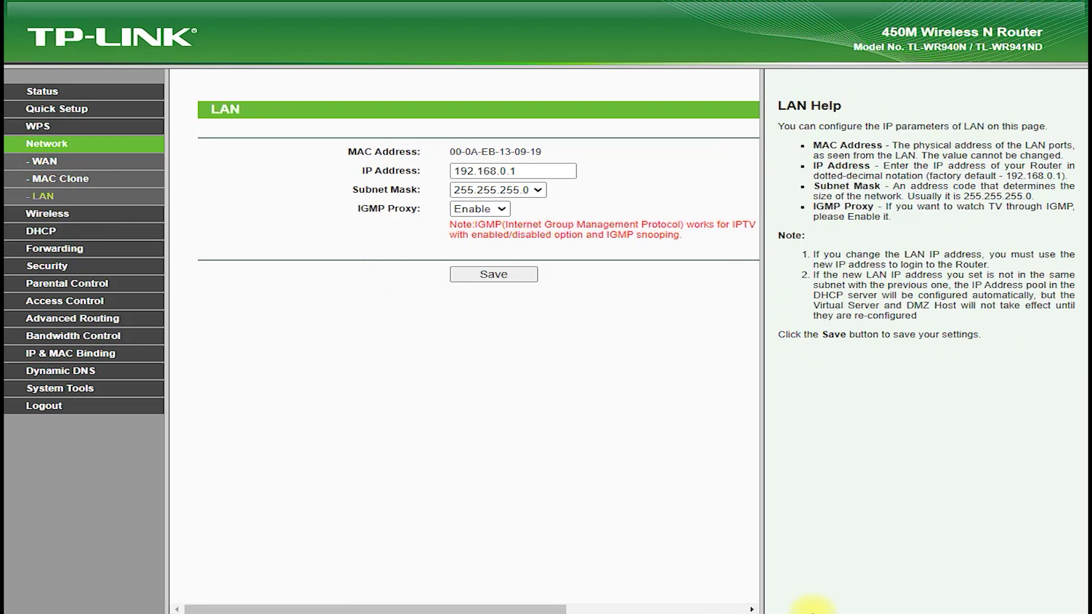
{"action": "mouse_move", "coordinate": [183, 127]}
{"action": "left_mouse_down"}
{"action": "mouse_move", "coordinate": [183, 93]}
{"action": "mouse_move", "coordinate": [288, 110]}
{"action": "mouse_move", "coordinate": [428, 170]}
{"action": "mouse_move", "coordinate": [345, 167]}
{"action": "left_mouse_up"}
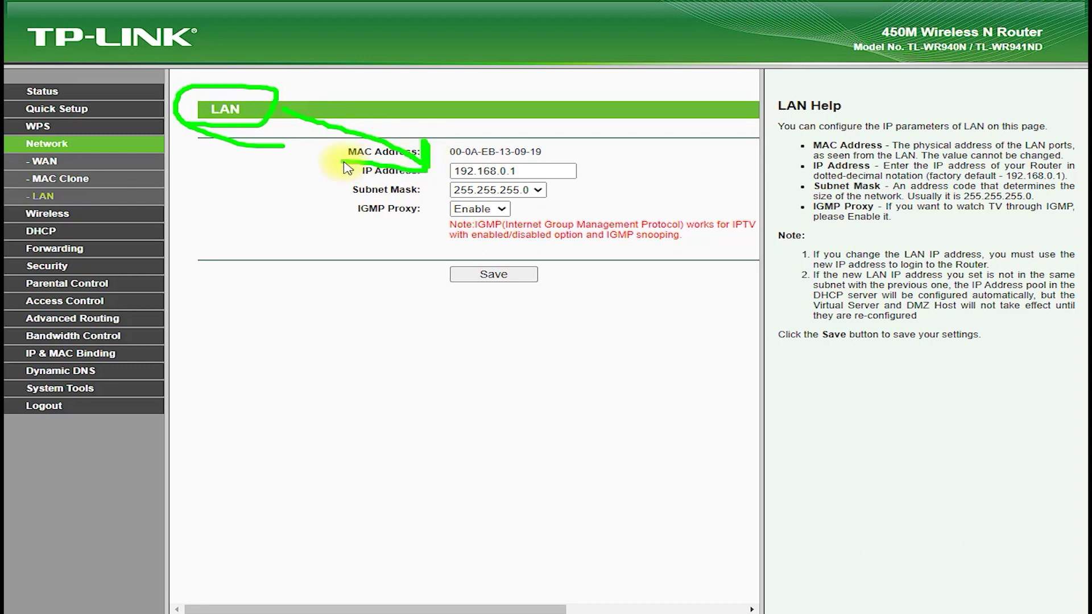
{"action": "left_click", "coordinate": [46, 214]}
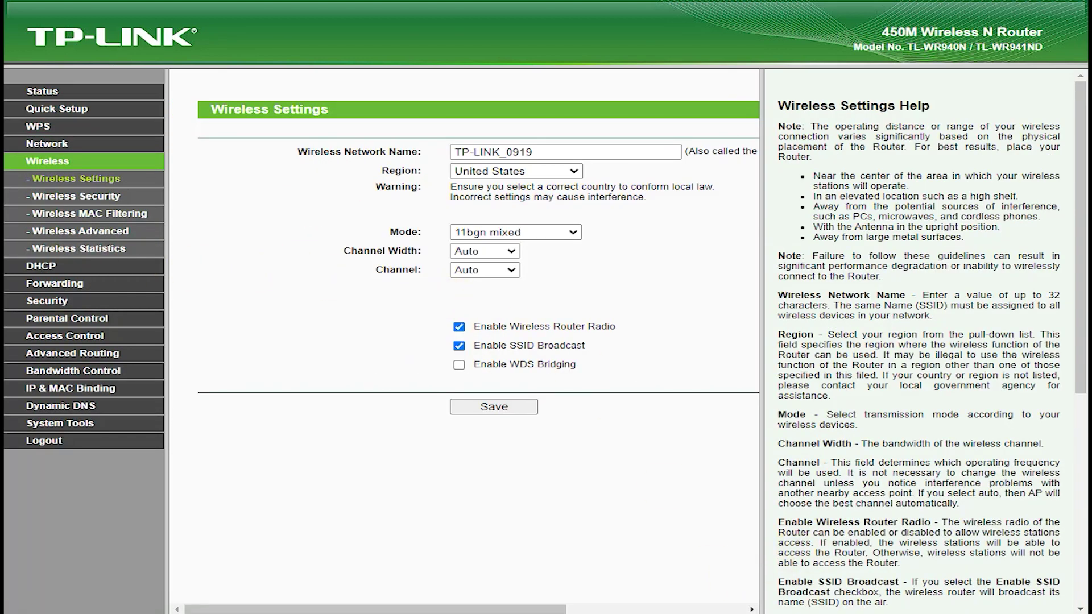
Step: Set the wireless channel width to 40MHz and the channel to 11
{"action": "mouse_move", "coordinate": [231, 137]}
{"action": "left_mouse_down"}
{"action": "mouse_move", "coordinate": [219, 127]}
{"action": "mouse_move", "coordinate": [261, 80]}
{"action": "mouse_move", "coordinate": [299, 139]}
{"action": "mouse_move", "coordinate": [446, 154]}
{"action": "left_mouse_up"}
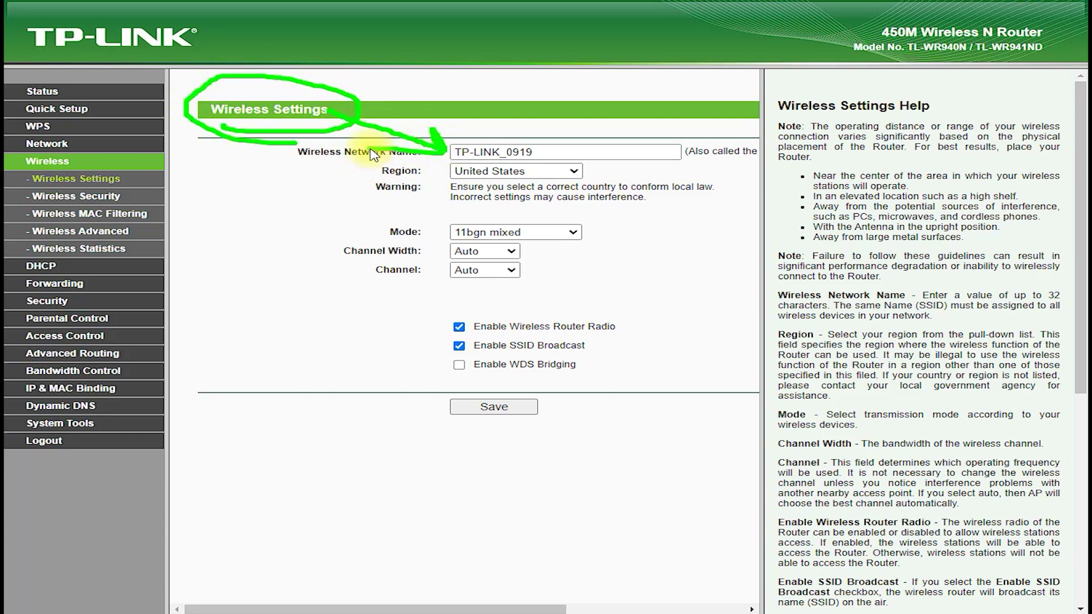
{"action": "mouse_move", "coordinate": [434, 292]}
{"action": "left_mouse_down"}
{"action": "mouse_move", "coordinate": [611, 227]}
{"action": "mouse_move", "coordinate": [322, 268]}
{"action": "mouse_move", "coordinate": [446, 294]}
{"action": "left_mouse_up"}
{"action": "left_click", "coordinate": [711, 455]}
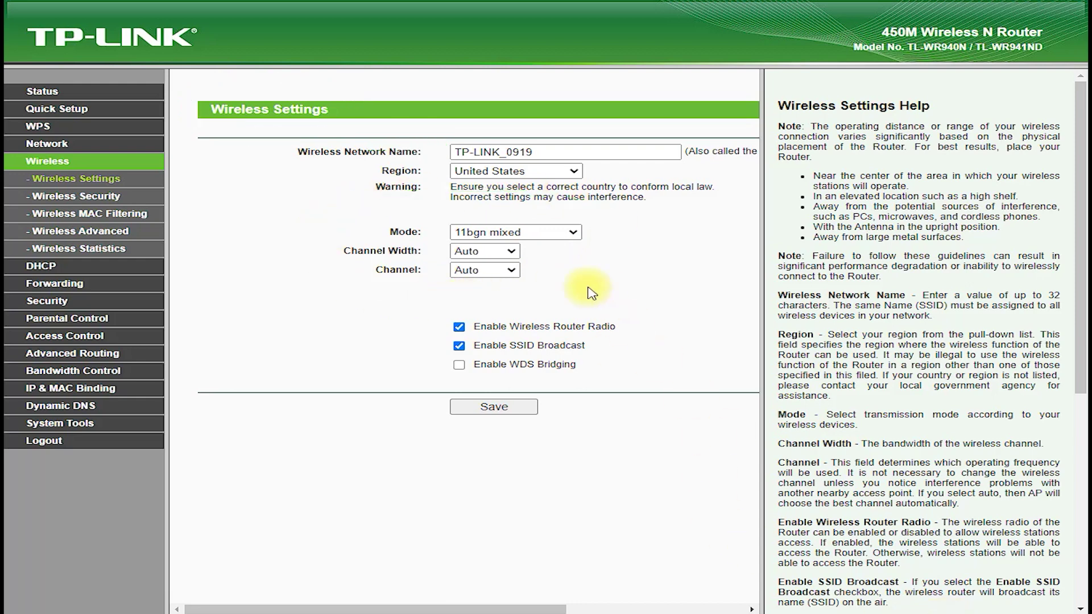
{"action": "left_click", "coordinate": [492, 251]}
{"action": "left_click", "coordinate": [498, 284]}
{"action": "left_click", "coordinate": [496, 271]}
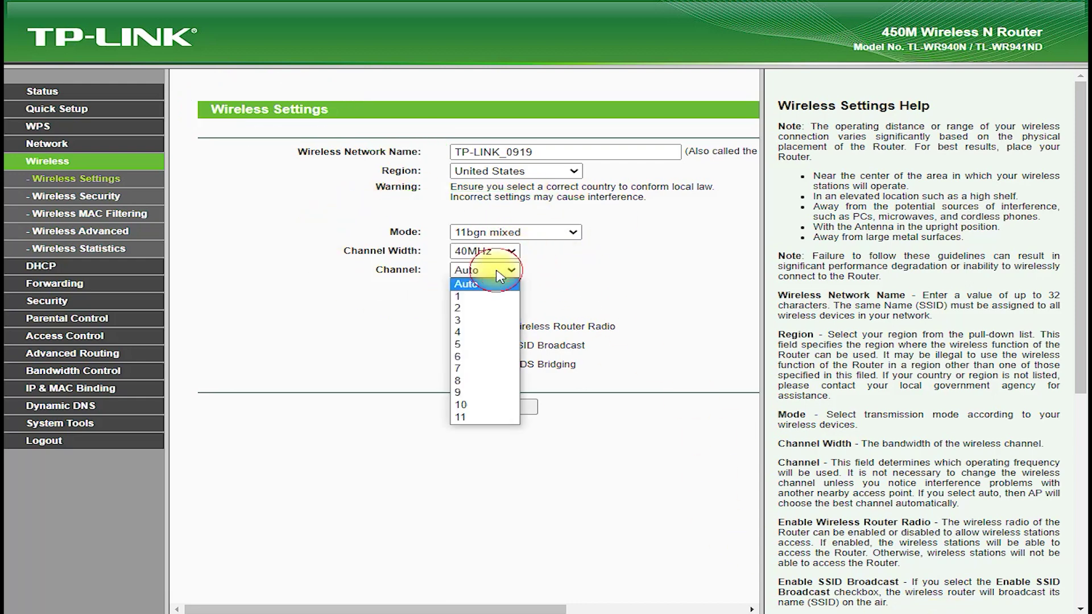
{"action": "left_click", "coordinate": [509, 422]}
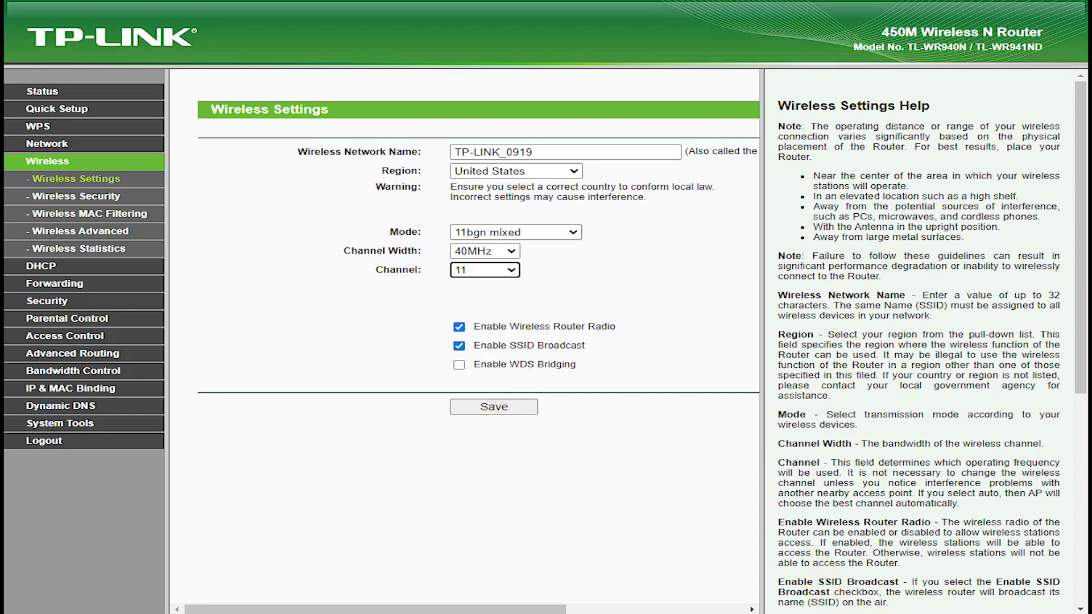
Step: Enable WDS bridging, survey nearby access points, and choose TP-LINK_251E1C to bridge with
{"action": "mouse_move", "coordinate": [398, 279]}
{"action": "left_mouse_down"}
{"action": "mouse_move", "coordinate": [313, 287]}
{"action": "mouse_move", "coordinate": [313, 196]}
{"action": "mouse_move", "coordinate": [390, 305]}
{"action": "mouse_move", "coordinate": [444, 293]}
{"action": "left_mouse_up"}
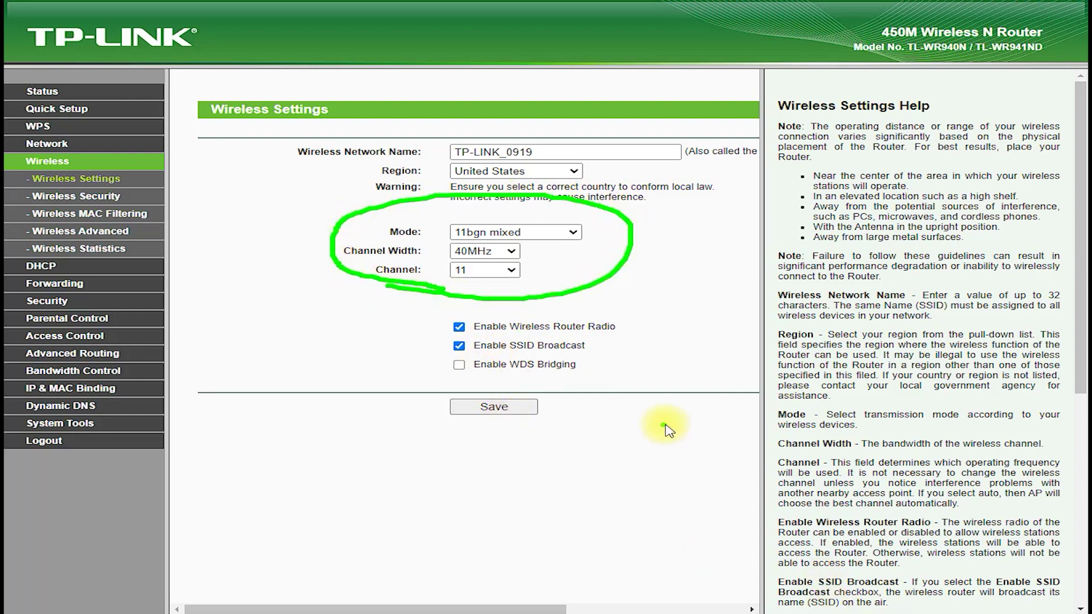
{"action": "left_click", "coordinate": [458, 365]}
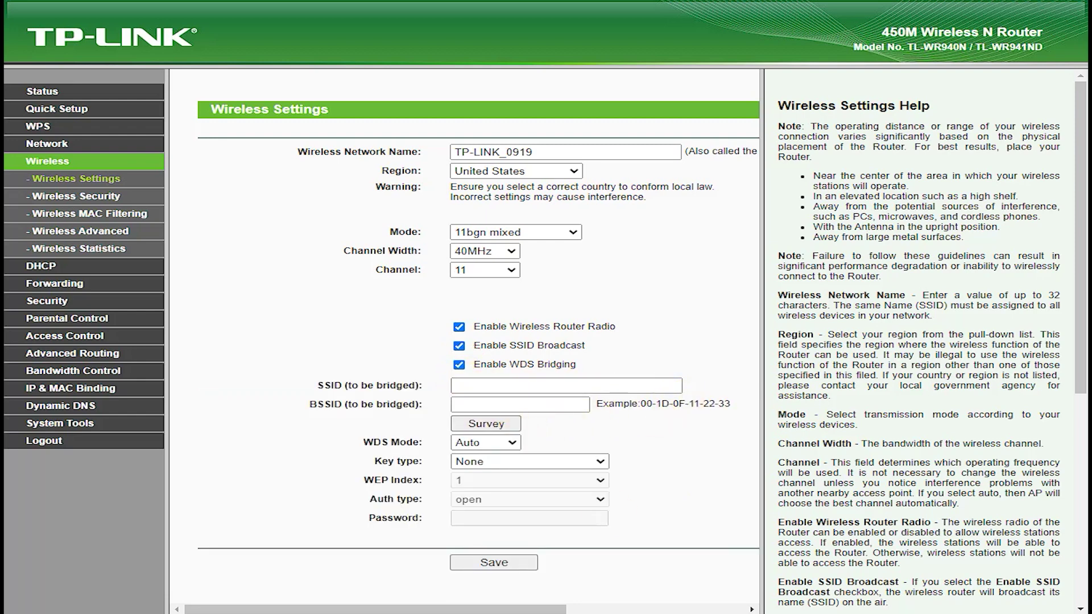
{"action": "mouse_move", "coordinate": [701, 384]}
{"action": "left_mouse_down"}
{"action": "mouse_move", "coordinate": [481, 364]}
{"action": "mouse_move", "coordinate": [279, 392]}
{"action": "mouse_move", "coordinate": [377, 536]}
{"action": "mouse_move", "coordinate": [653, 529]}
{"action": "mouse_move", "coordinate": [716, 398]}
{"action": "mouse_move", "coordinate": [701, 380]}
{"action": "left_mouse_up"}
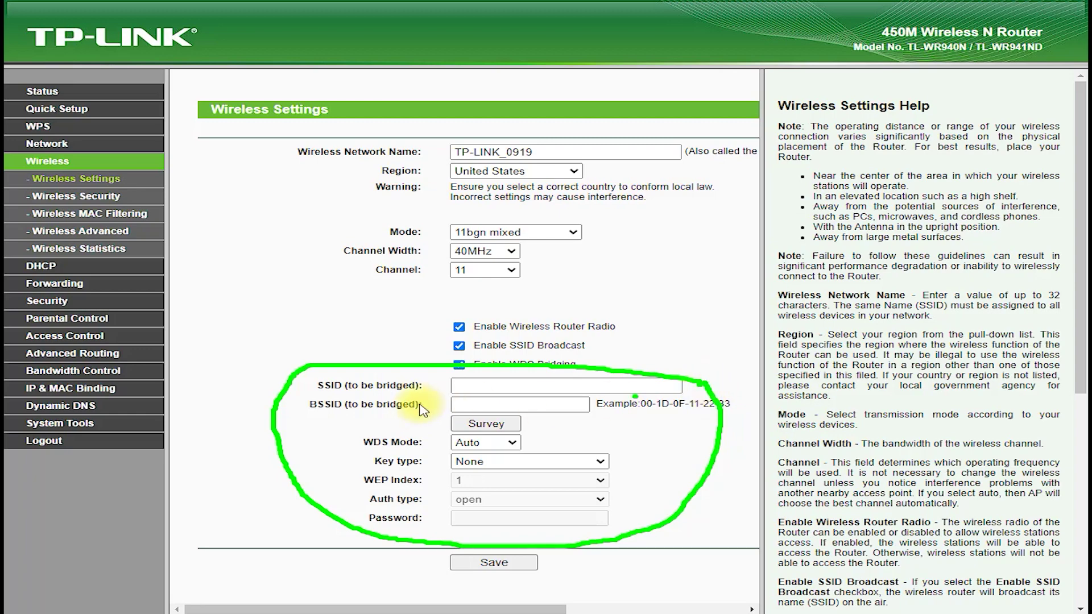
{"action": "left_click", "coordinate": [485, 424]}
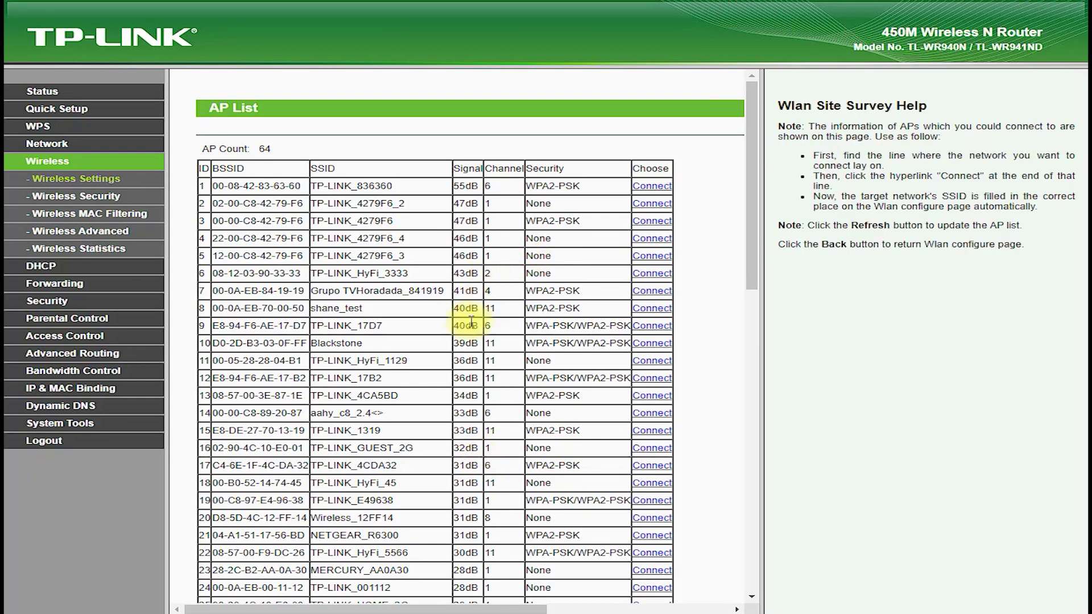
{"action": "scroll", "coordinate": [463, 346], "scroll_direction": "down", "scroll_amount": 5}
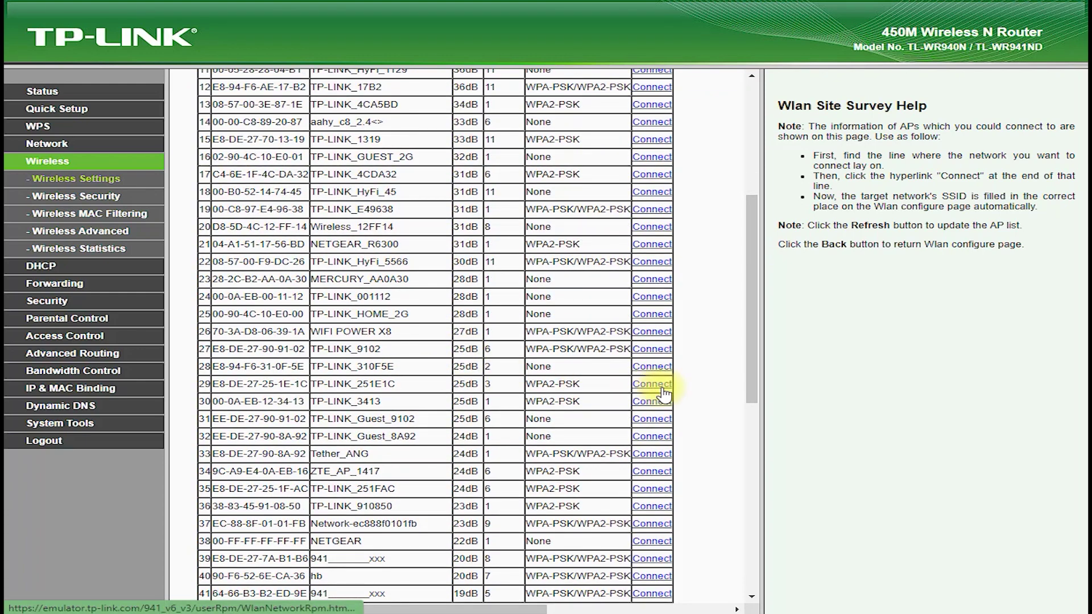
{"action": "left_click", "coordinate": [651, 385]}
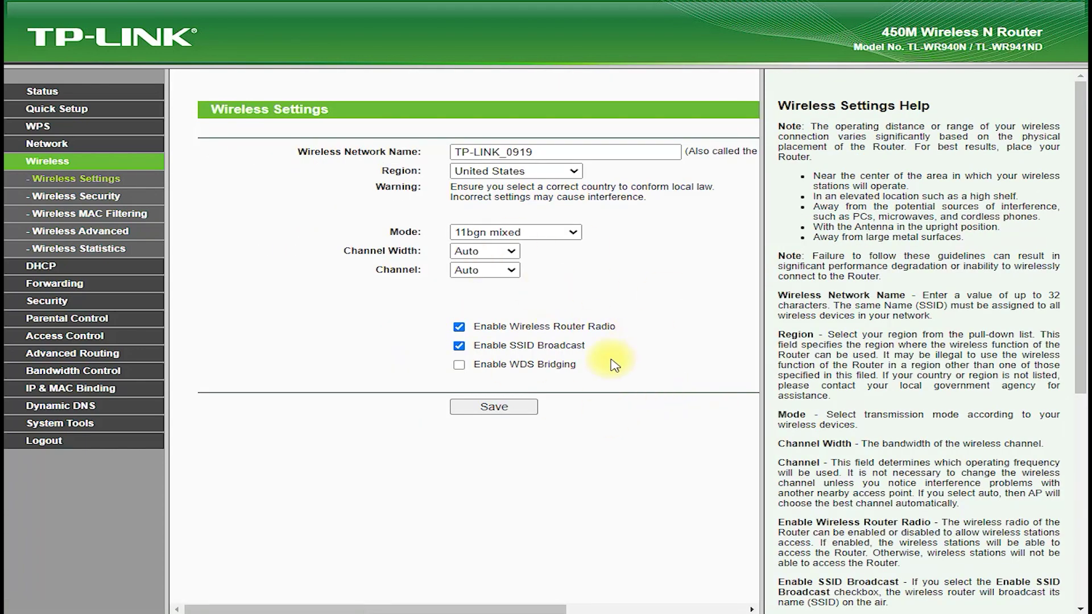
{"action": "left_click", "coordinate": [76, 196]}
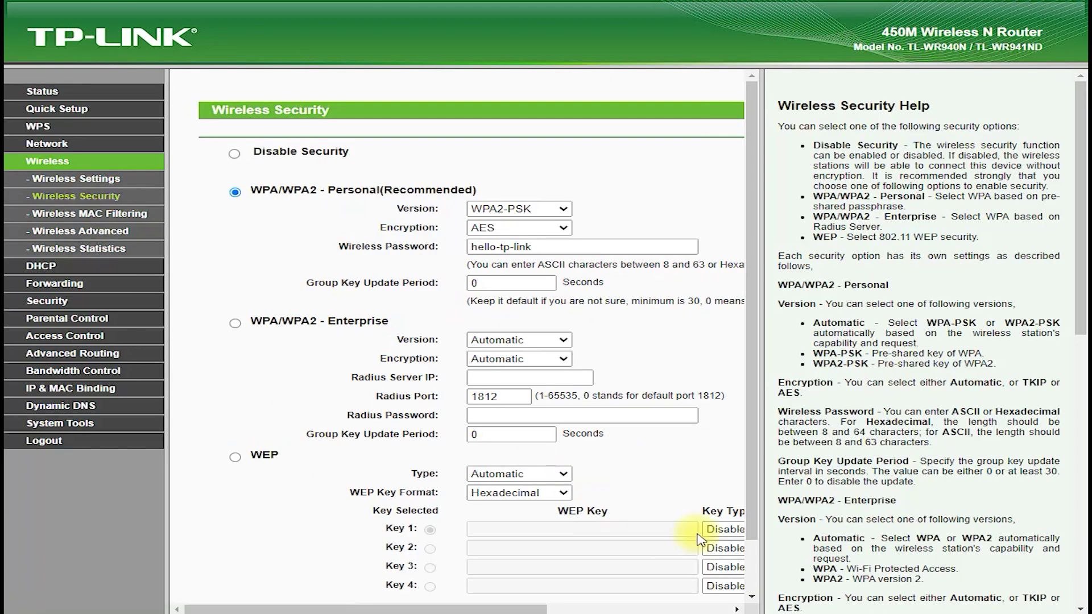
Step: Annotate the Wireless Security heading and WPA/WPA2-Personal option, then view Wireless MAC Filtering
{"action": "mouse_move", "coordinate": [114, 199]}
{"action": "left_mouse_down"}
{"action": "mouse_move", "coordinate": [183, 151]}
{"action": "mouse_move", "coordinate": [256, 134]}
{"action": "mouse_move", "coordinate": [328, 97]}
{"action": "mouse_move", "coordinate": [227, 141]}
{"action": "mouse_move", "coordinate": [268, 139]}
{"action": "left_mouse_up"}
{"action": "mouse_move", "coordinate": [226, 205]}
{"action": "left_mouse_down"}
{"action": "mouse_move", "coordinate": [449, 198]}
{"action": "mouse_move", "coordinate": [318, 171]}
{"action": "mouse_move", "coordinate": [216, 208]}
{"action": "mouse_move", "coordinate": [268, 219]}
{"action": "mouse_move", "coordinate": [480, 326]}
{"action": "left_mouse_up"}
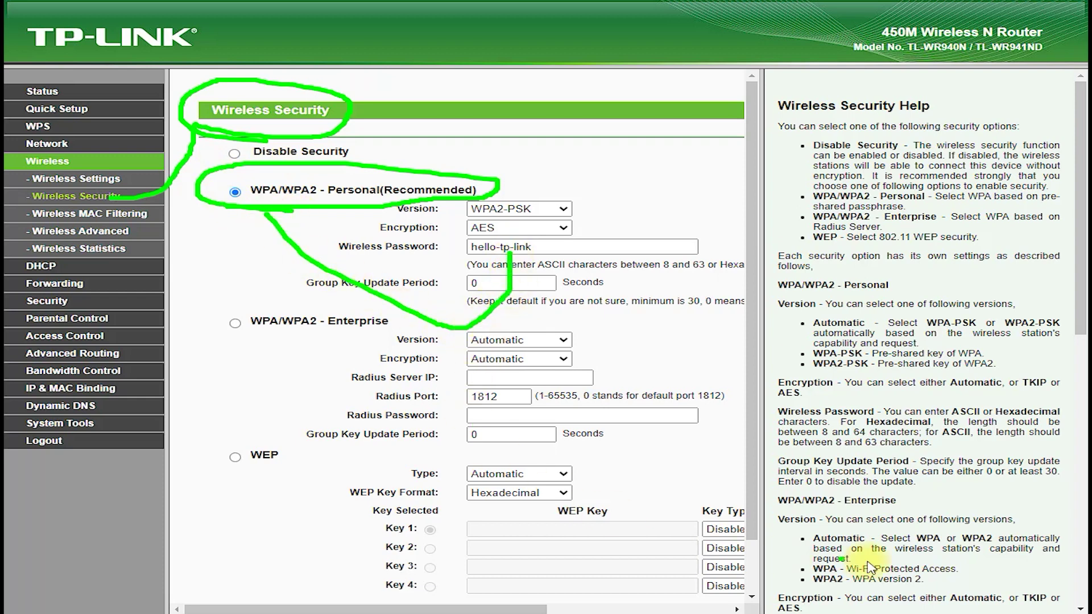
{"action": "left_click", "coordinate": [108, 213]}
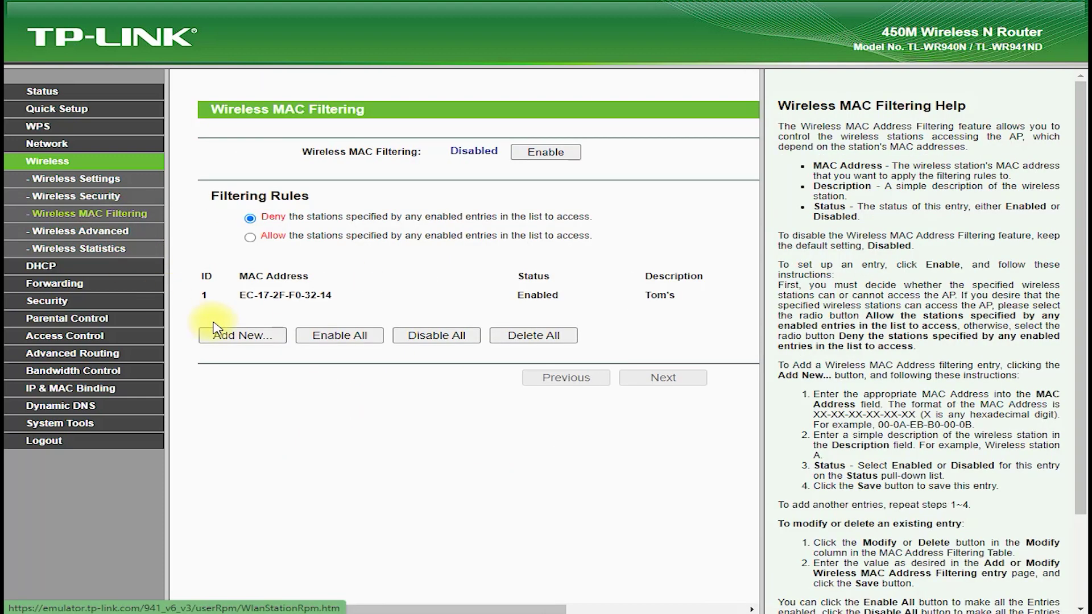
Step: Annotate the Wireless Advanced page, then view Wireless Statistics and the DHCP settings
{"action": "left_click", "coordinate": [96, 231]}
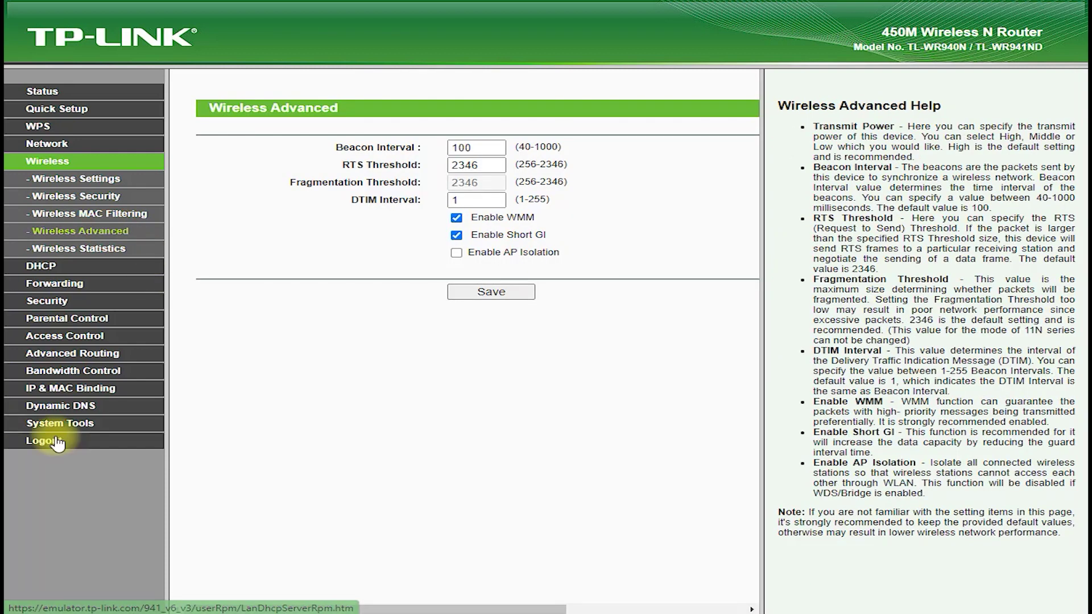
{"action": "mouse_move", "coordinate": [211, 122]}
{"action": "left_mouse_down"}
{"action": "mouse_move", "coordinate": [280, 134]}
{"action": "mouse_move", "coordinate": [191, 94]}
{"action": "mouse_move", "coordinate": [267, 149]}
{"action": "left_mouse_up"}
{"action": "left_click", "coordinate": [278, 254]}
{"action": "mouse_move", "coordinate": [268, 280]}
{"action": "left_mouse_down"}
{"action": "mouse_move", "coordinate": [9, 257]}
{"action": "mouse_move", "coordinate": [162, 261]}
{"action": "mouse_move", "coordinate": [11, 233]}
{"action": "mouse_move", "coordinate": [82, 268]}
{"action": "left_mouse_up"}
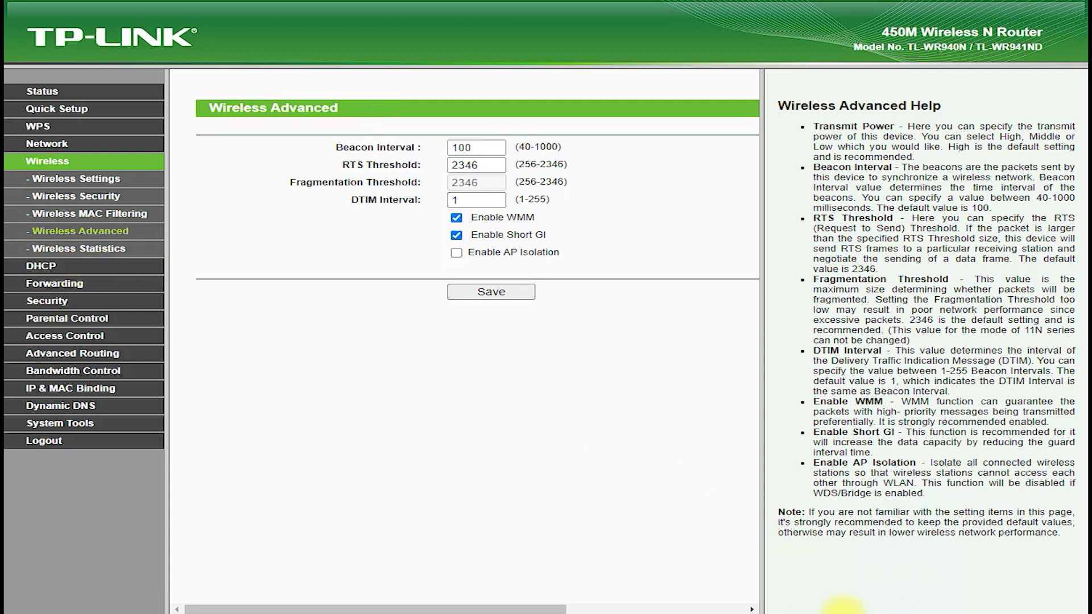
{"action": "left_click", "coordinate": [74, 248]}
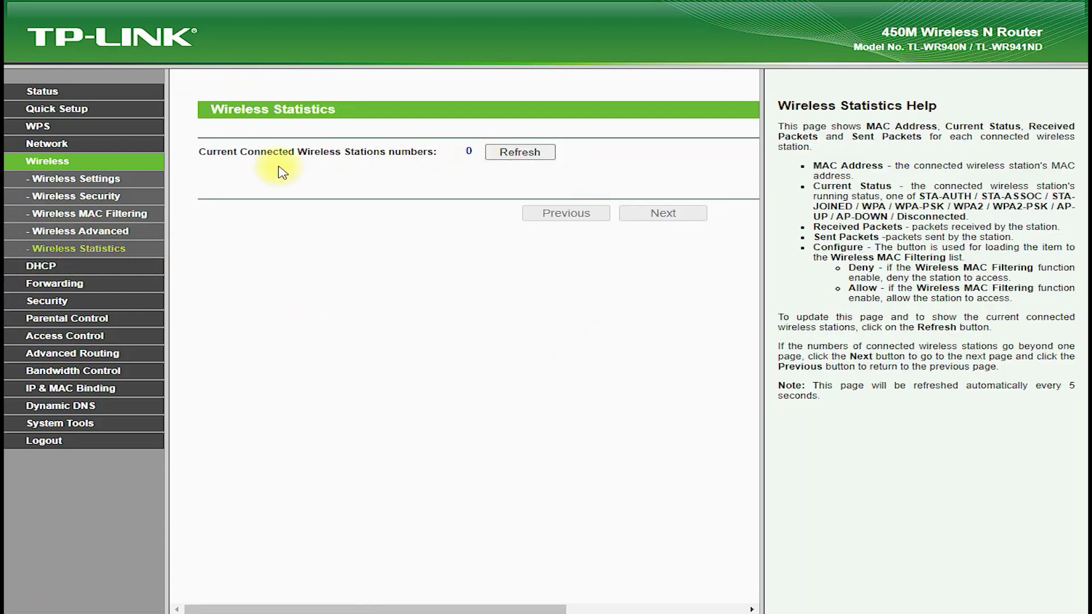
{"action": "left_click", "coordinate": [39, 266]}
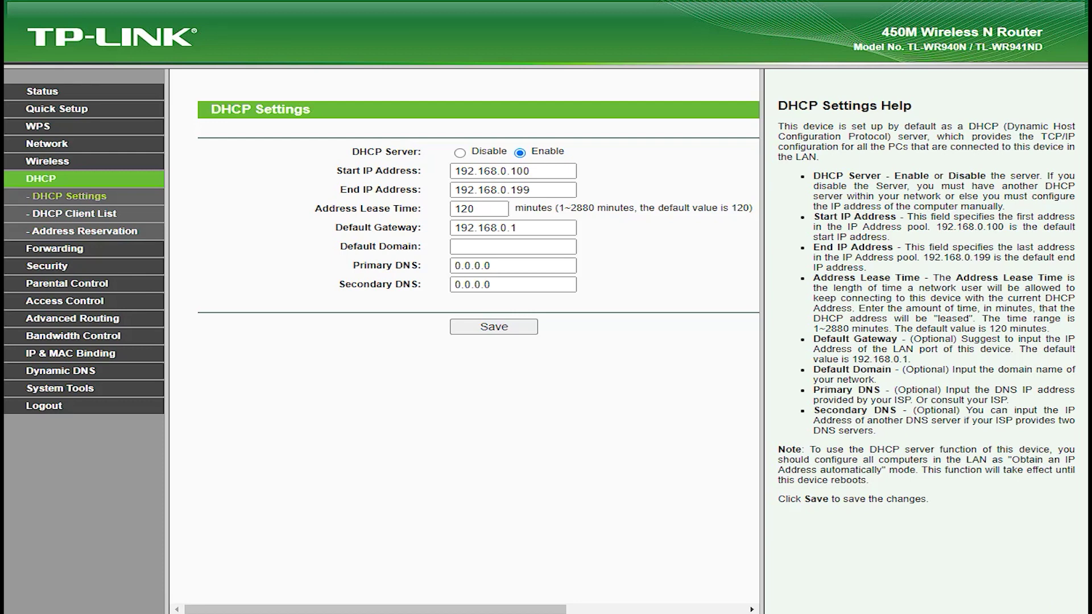
Step: Annotate DHCP Settings, view the DHCP Client List and Address Reservation's Add New button, then open Forwarding
{"action": "mouse_move", "coordinate": [210, 139]}
{"action": "left_mouse_down"}
{"action": "mouse_move", "coordinate": [288, 85]}
{"action": "mouse_move", "coordinate": [254, 144]}
{"action": "left_mouse_up"}
{"action": "mouse_move", "coordinate": [336, 111]}
{"action": "left_mouse_down"}
{"action": "mouse_move", "coordinate": [441, 153]}
{"action": "mouse_move", "coordinate": [348, 161]}
{"action": "left_mouse_up"}
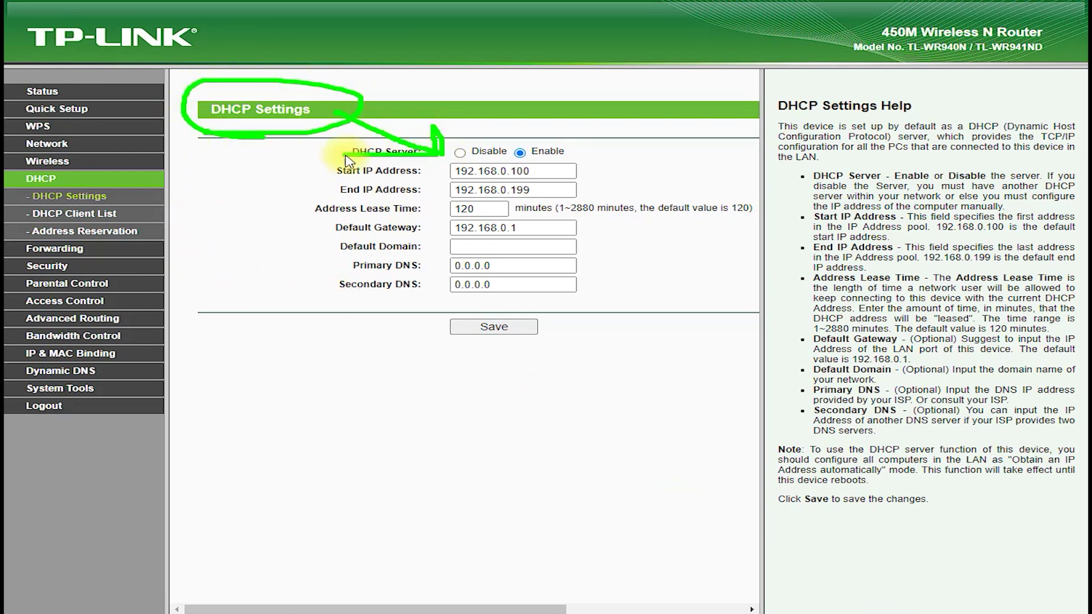
{"action": "left_click", "coordinate": [93, 214]}
{"action": "left_click", "coordinate": [94, 229]}
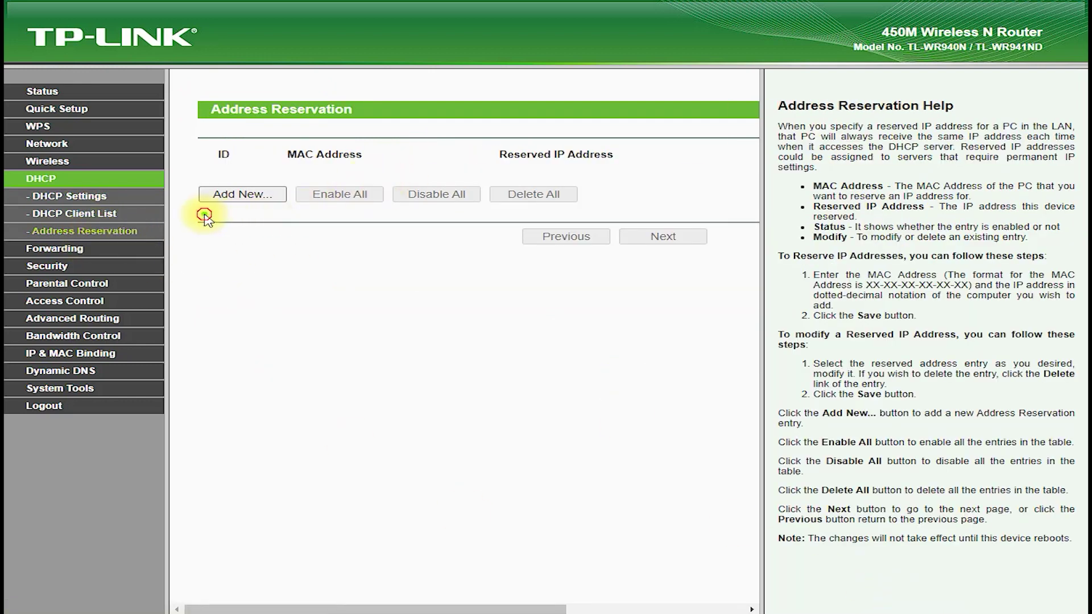
{"action": "mouse_move", "coordinate": [273, 212]}
{"action": "left_mouse_down"}
{"action": "mouse_move", "coordinate": [258, 170]}
{"action": "mouse_move", "coordinate": [244, 224]}
{"action": "left_mouse_up"}
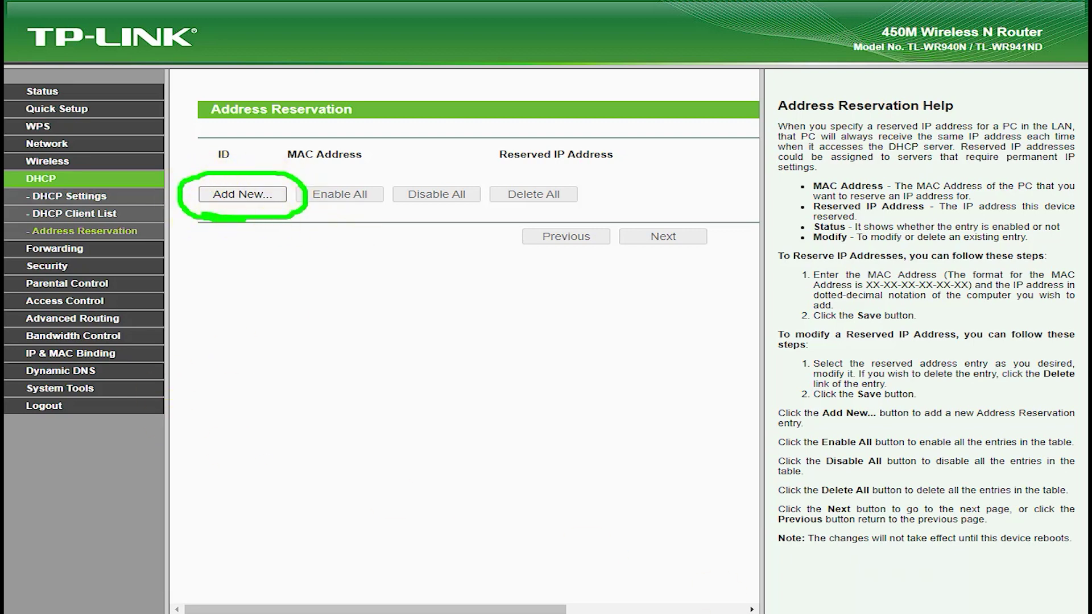
{"action": "left_click", "coordinate": [55, 249]}
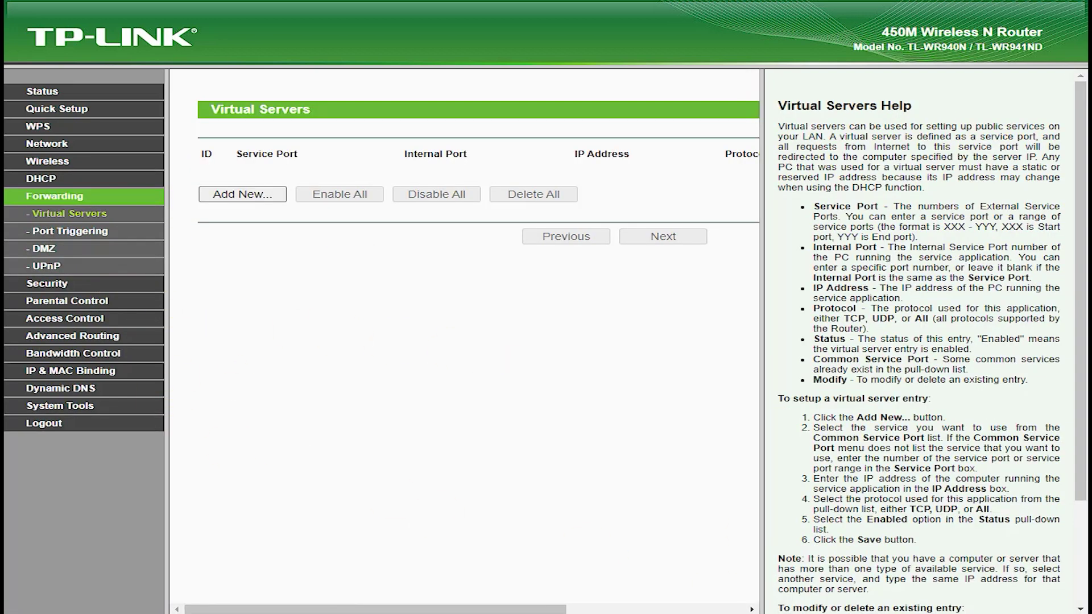
Step: Circle the Virtual Servers title, then mark Port Triggering's heading and its add-new-rule option
{"action": "mouse_move", "coordinate": [245, 137]}
{"action": "left_mouse_down"}
{"action": "mouse_move", "coordinate": [202, 127]}
{"action": "mouse_move", "coordinate": [327, 120]}
{"action": "mouse_move", "coordinate": [263, 139]}
{"action": "mouse_move", "coordinate": [205, 129]}
{"action": "left_mouse_up"}
{"action": "left_click", "coordinate": [91, 231]}
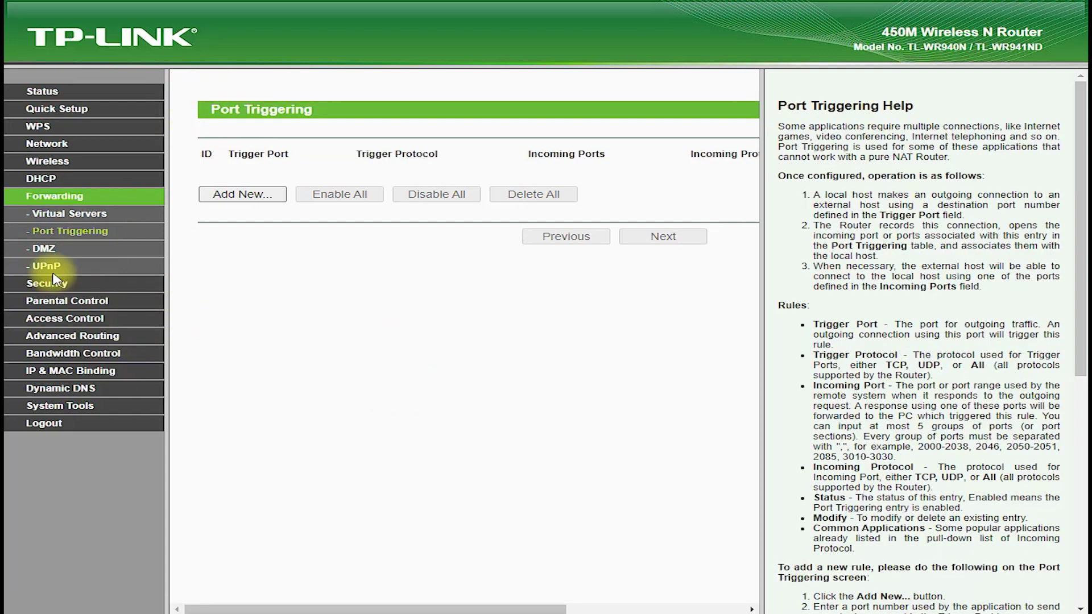
{"action": "mouse_move", "coordinate": [216, 136]}
{"action": "left_mouse_down"}
{"action": "mouse_move", "coordinate": [239, 139]}
{"action": "mouse_move", "coordinate": [342, 94]}
{"action": "mouse_move", "coordinate": [256, 142]}
{"action": "left_mouse_up"}
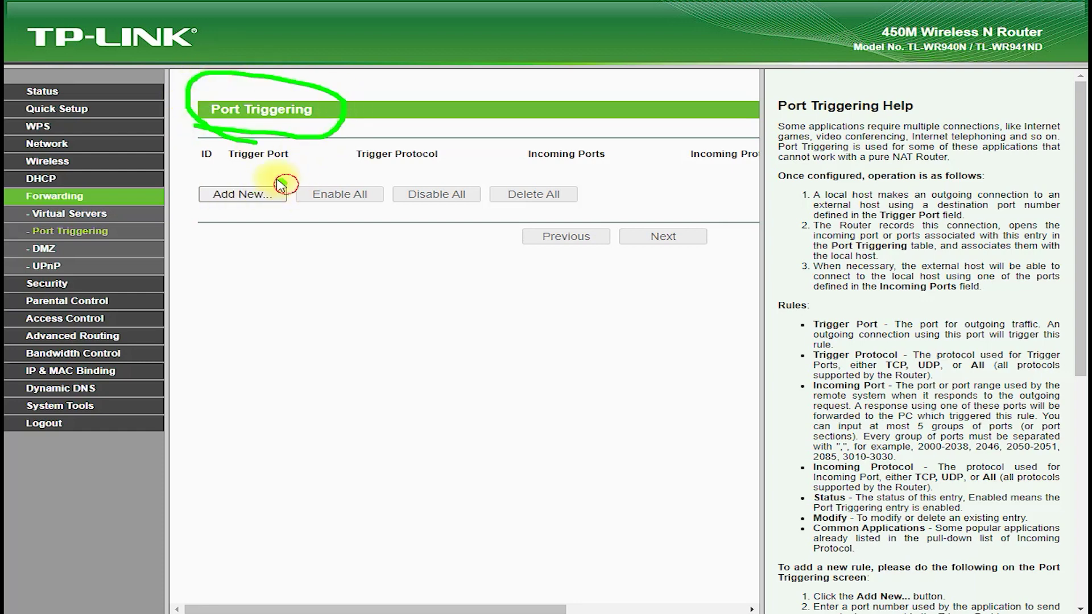
{"action": "mouse_move", "coordinate": [280, 185]}
{"action": "left_mouse_down"}
{"action": "mouse_move", "coordinate": [285, 204]}
{"action": "mouse_move", "coordinate": [256, 171]}
{"action": "left_mouse_up"}
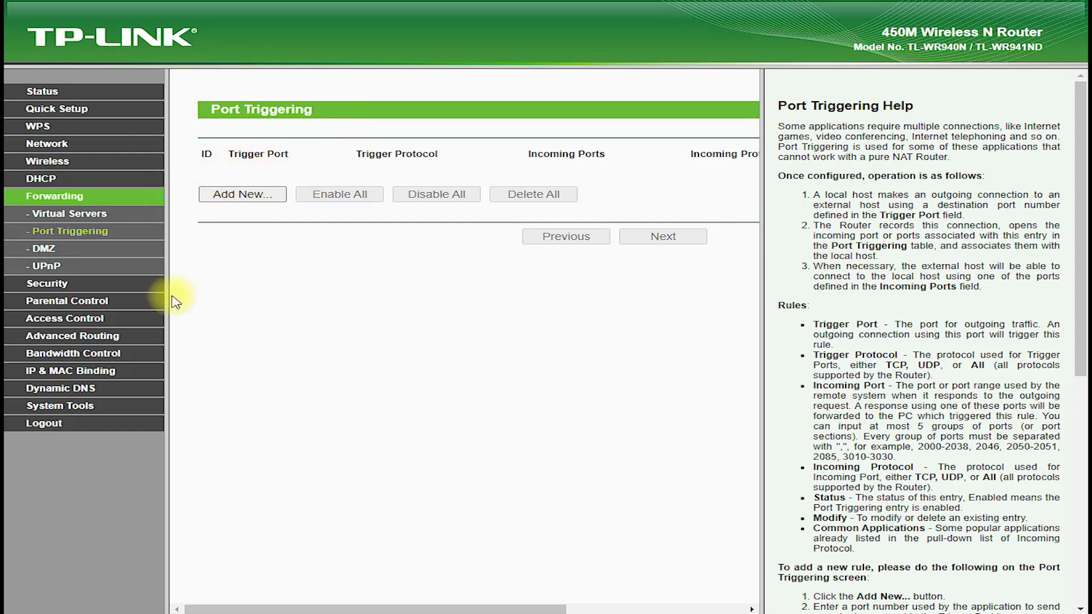
Step: Annotate the DMZ title and enable setting, then pass through UPnP to Basic Security
{"action": "left_click", "coordinate": [41, 248]}
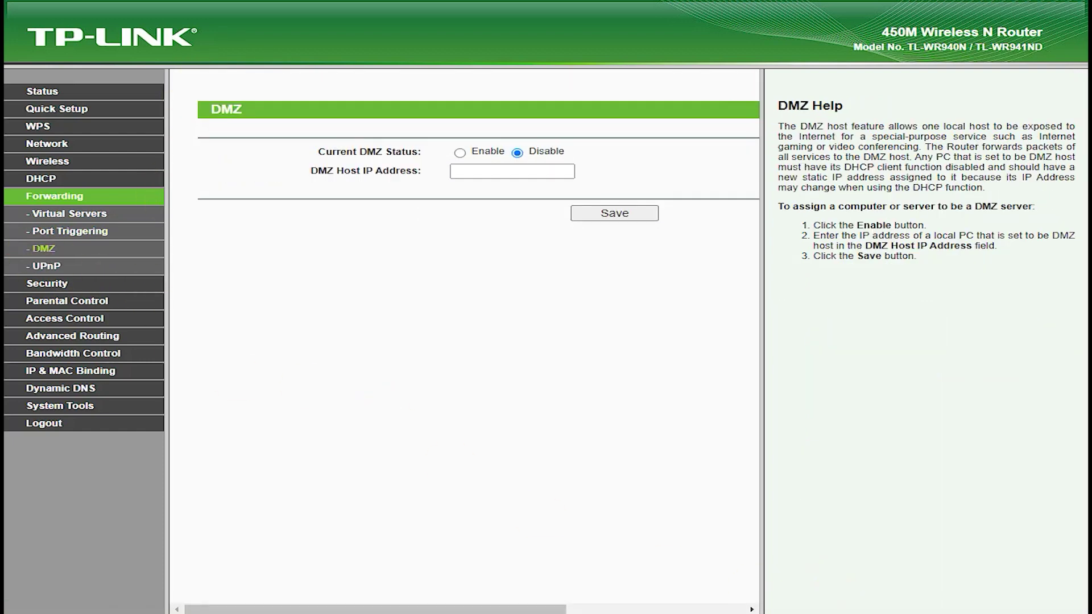
{"action": "mouse_move", "coordinate": [205, 99]}
{"action": "left_mouse_down"}
{"action": "mouse_move", "coordinate": [190, 115]}
{"action": "mouse_move", "coordinate": [267, 93]}
{"action": "mouse_move", "coordinate": [220, 141]}
{"action": "mouse_move", "coordinate": [471, 151]}
{"action": "left_mouse_up"}
{"action": "left_click_drag", "start_coordinate": [372, 149], "coordinate": [472, 152]}
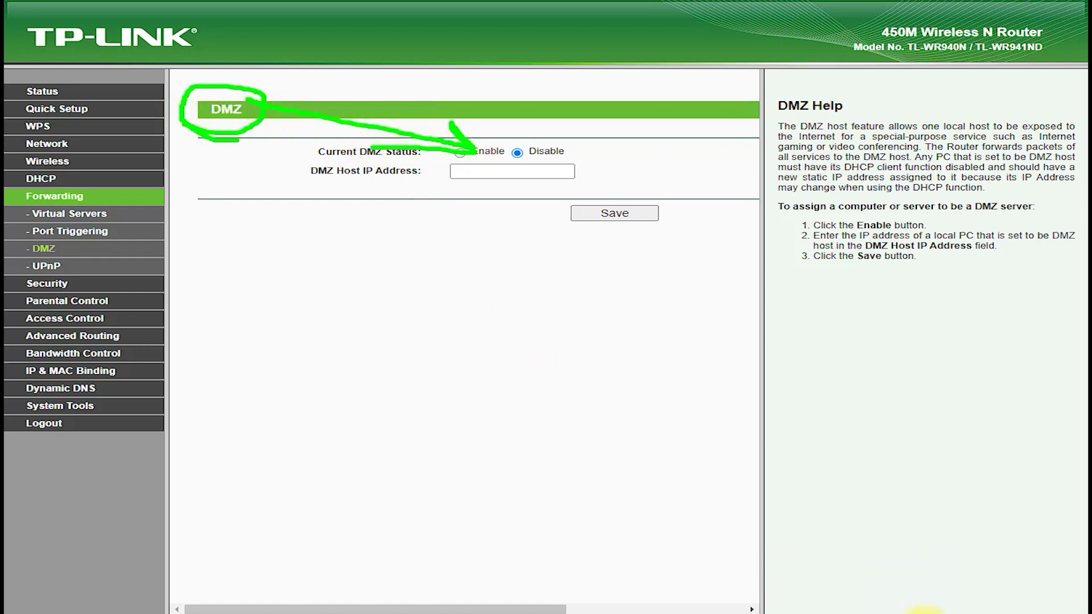
{"action": "left_click", "coordinate": [39, 265]}
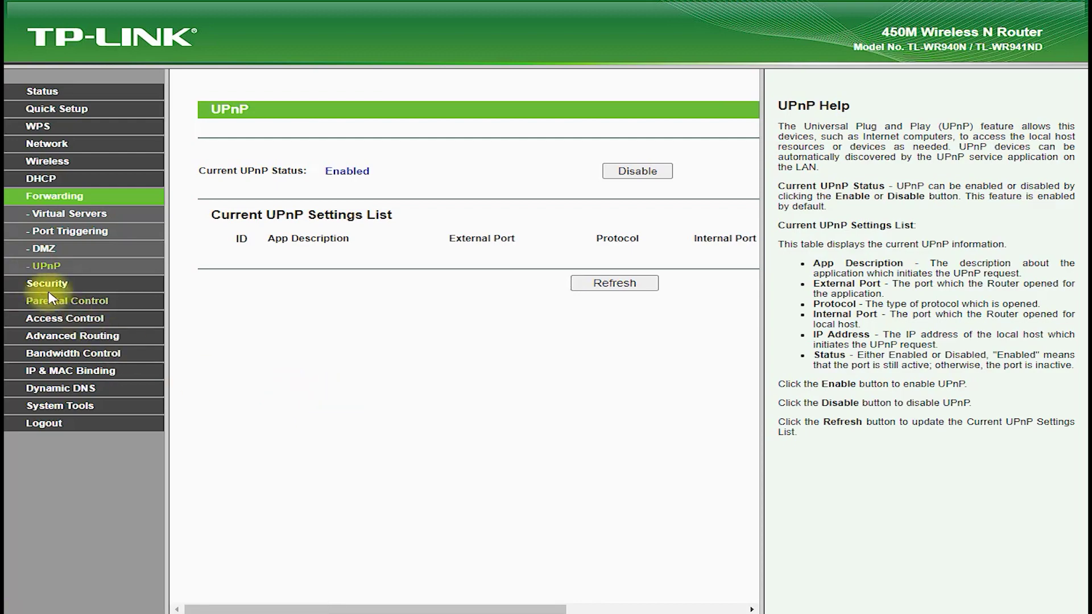
{"action": "left_click", "coordinate": [49, 284]}
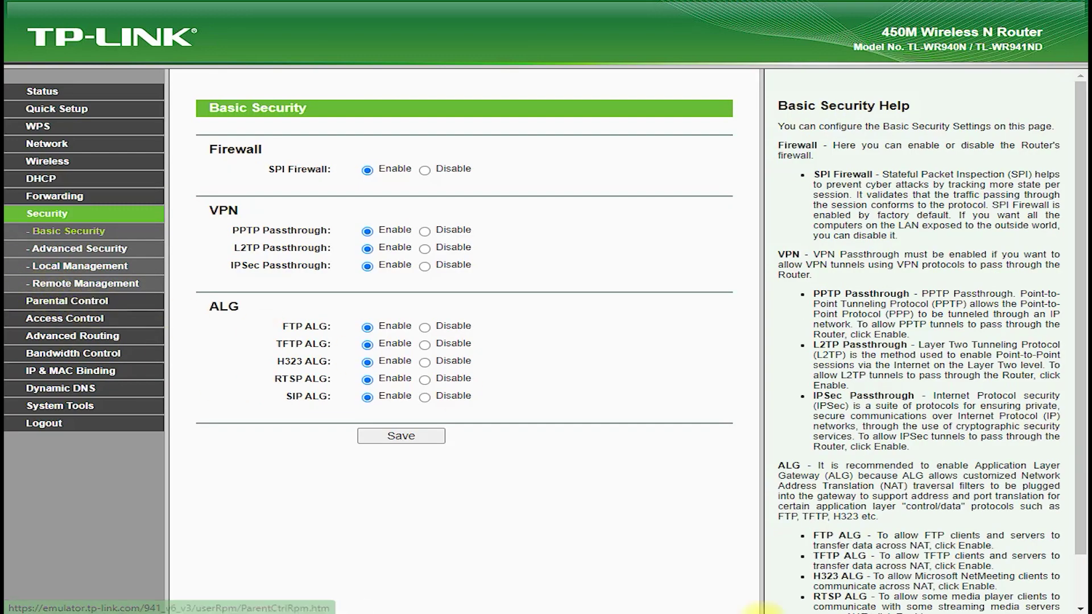
Step: Pass Advanced Security, open Local Management, and circle the Local Management heading
{"action": "left_click", "coordinate": [67, 250]}
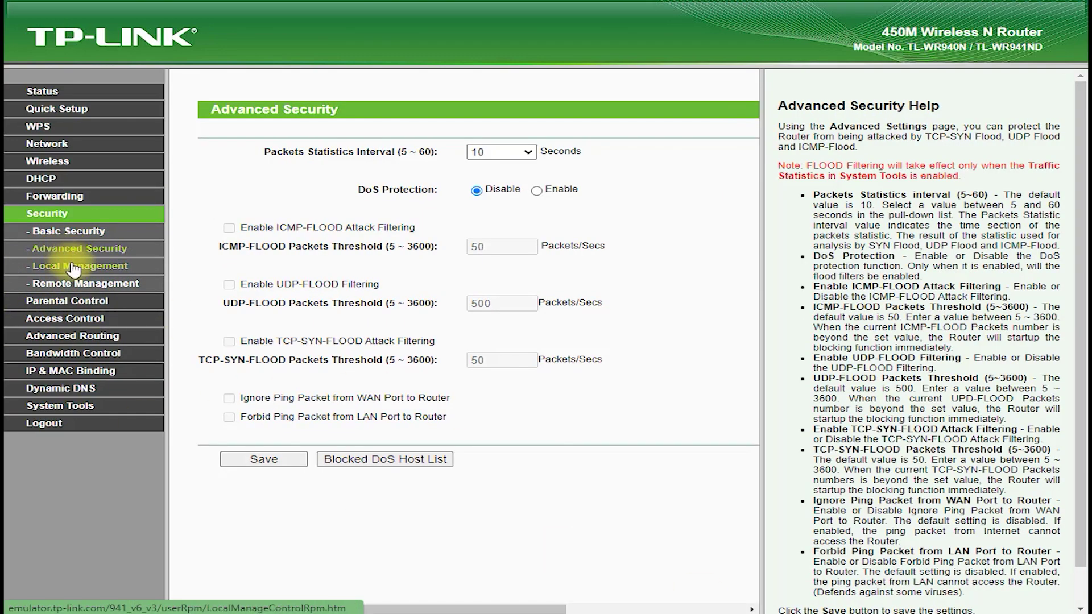
{"action": "left_click", "coordinate": [72, 266]}
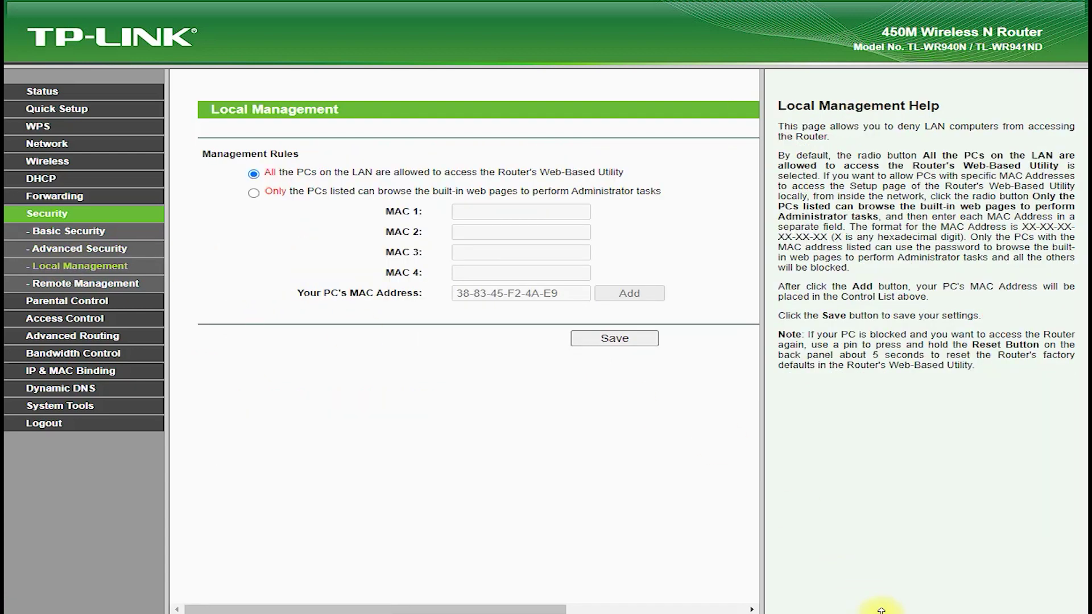
{"action": "mouse_move", "coordinate": [312, 137]}
{"action": "left_mouse_down"}
{"action": "mouse_move", "coordinate": [287, 124]}
{"action": "mouse_move", "coordinate": [190, 134]}
{"action": "mouse_move", "coordinate": [199, 81]}
{"action": "mouse_move", "coordinate": [268, 147]}
{"action": "left_mouse_up"}
Step: On Remote Management, mark the heading, the IP Address label and the 255.255.255.255 hint
{"action": "left_click", "coordinate": [85, 283]}
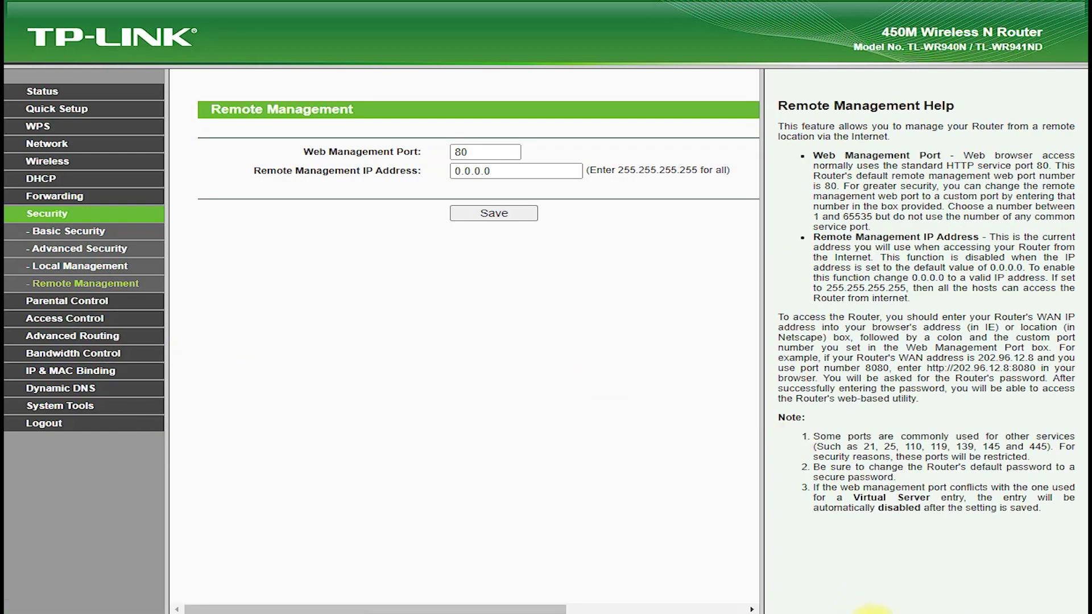
{"action": "mouse_move", "coordinate": [236, 135]}
{"action": "left_mouse_down"}
{"action": "mouse_move", "coordinate": [349, 131]}
{"action": "mouse_move", "coordinate": [195, 84]}
{"action": "mouse_move", "coordinate": [216, 135]}
{"action": "left_mouse_up"}
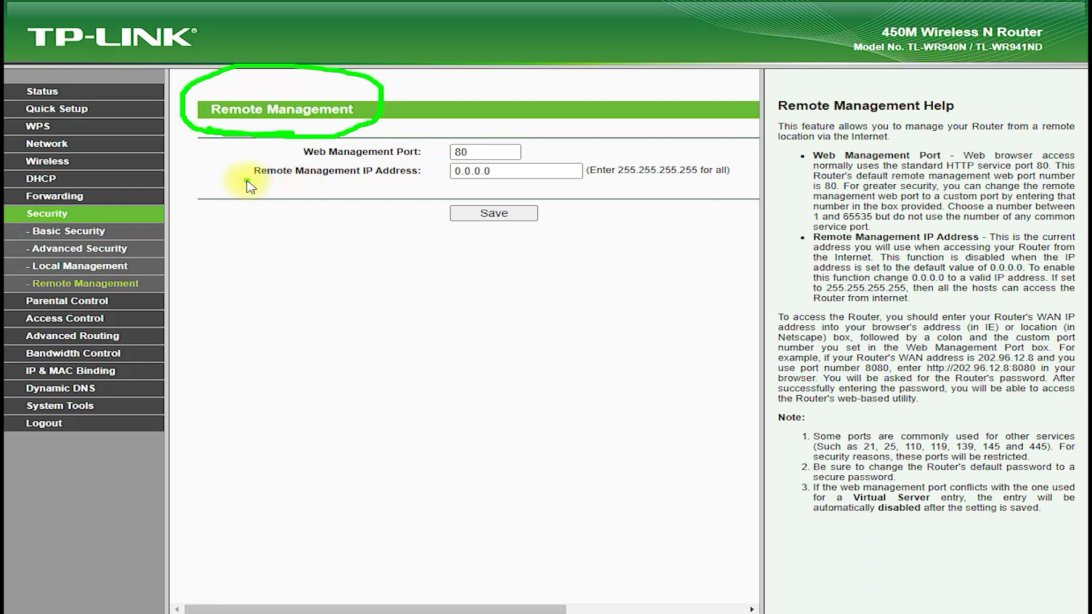
{"action": "mouse_move", "coordinate": [245, 181]}
{"action": "left_mouse_down"}
{"action": "mouse_move", "coordinate": [401, 186]}
{"action": "mouse_move", "coordinate": [251, 170]}
{"action": "mouse_move", "coordinate": [318, 193]}
{"action": "left_mouse_up"}
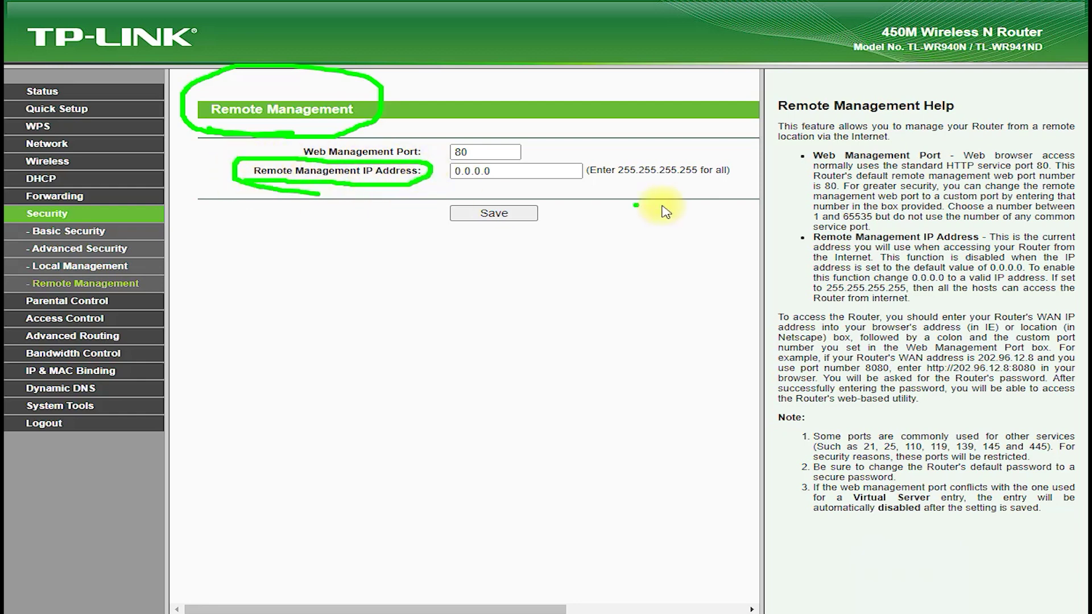
{"action": "mouse_move", "coordinate": [571, 183]}
{"action": "left_mouse_down"}
{"action": "mouse_move", "coordinate": [745, 181]}
{"action": "mouse_move", "coordinate": [602, 145]}
{"action": "mouse_move", "coordinate": [658, 231]}
{"action": "left_mouse_up"}
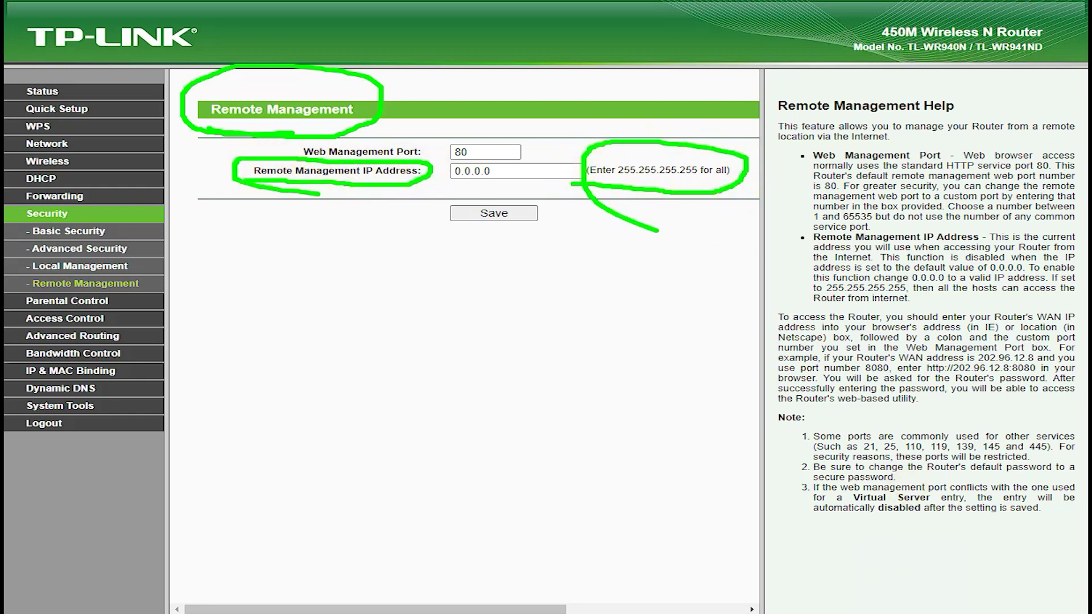
Step: Replace the 0.0.0.0 remote management IP with 255.255.255.255, then go to Parental Control
{"action": "key", "text": "Escape"}
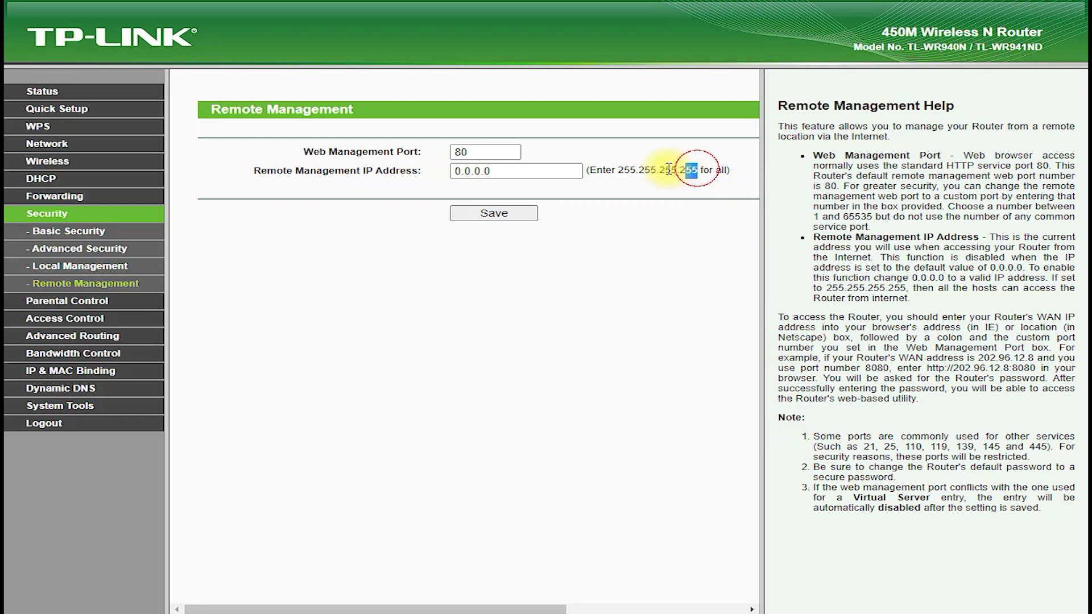
{"action": "left_click_drag", "start_coordinate": [669, 169], "coordinate": [622, 170]}
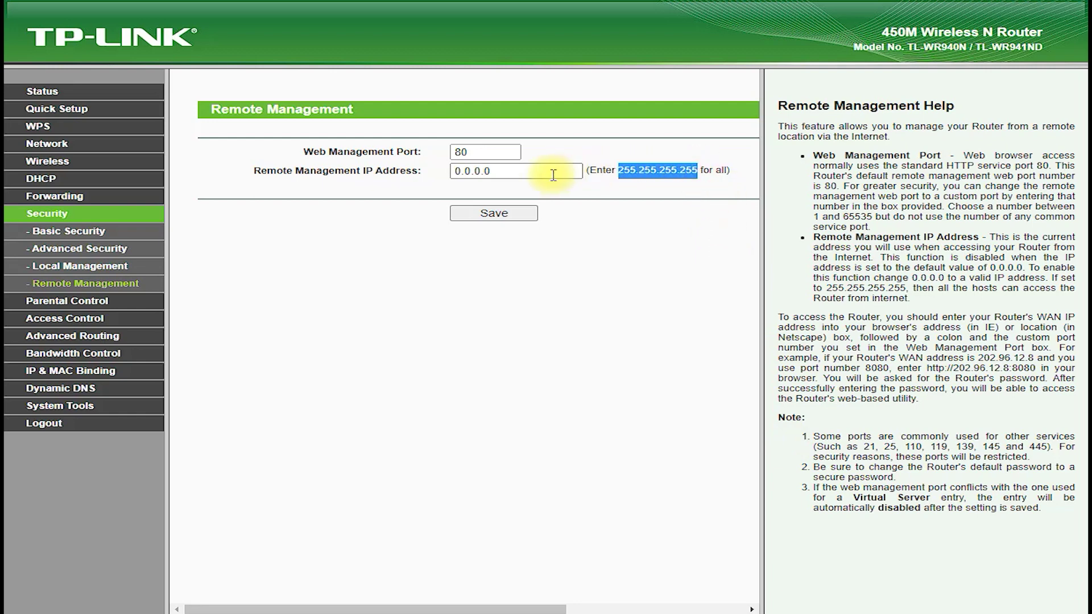
{"action": "left_click_drag", "start_coordinate": [556, 171], "coordinate": [412, 172]}
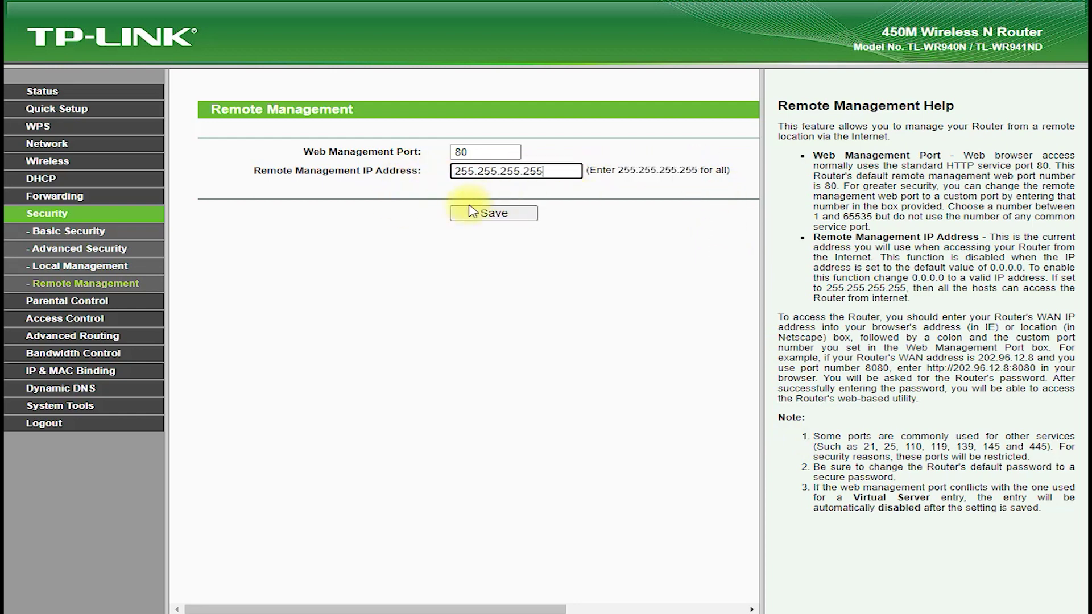
{"action": "left_click", "coordinate": [34, 301]}
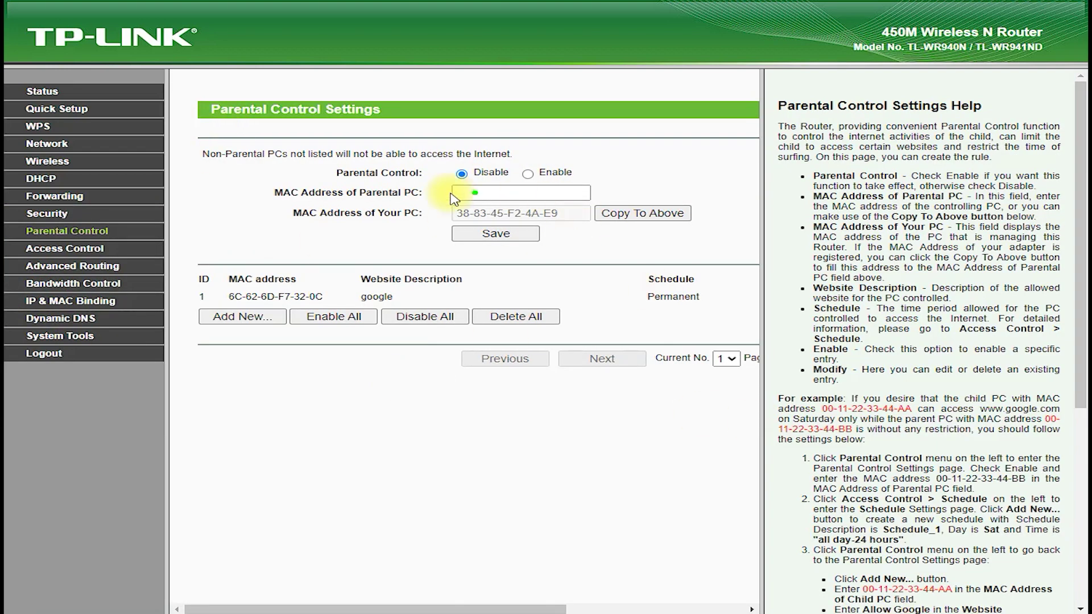
Step: Circle the Parental Control heading, then view Access Control rules, host, target and schedule lists
{"action": "mouse_move", "coordinate": [217, 134]}
{"action": "left_mouse_down"}
{"action": "mouse_move", "coordinate": [264, 80]}
{"action": "mouse_move", "coordinate": [223, 149]}
{"action": "left_mouse_up"}
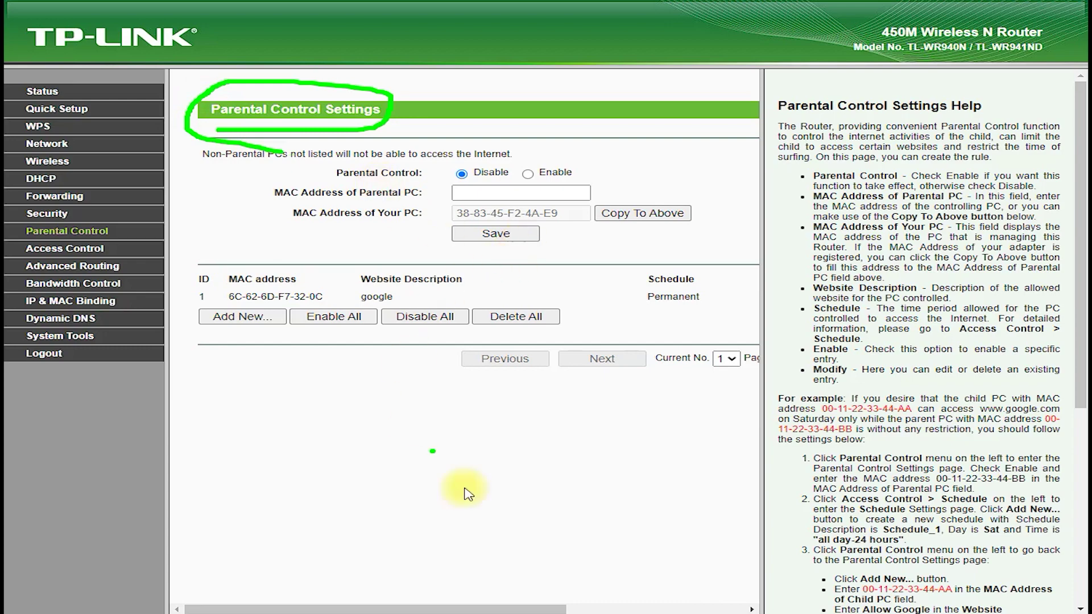
{"action": "left_click", "coordinate": [34, 248]}
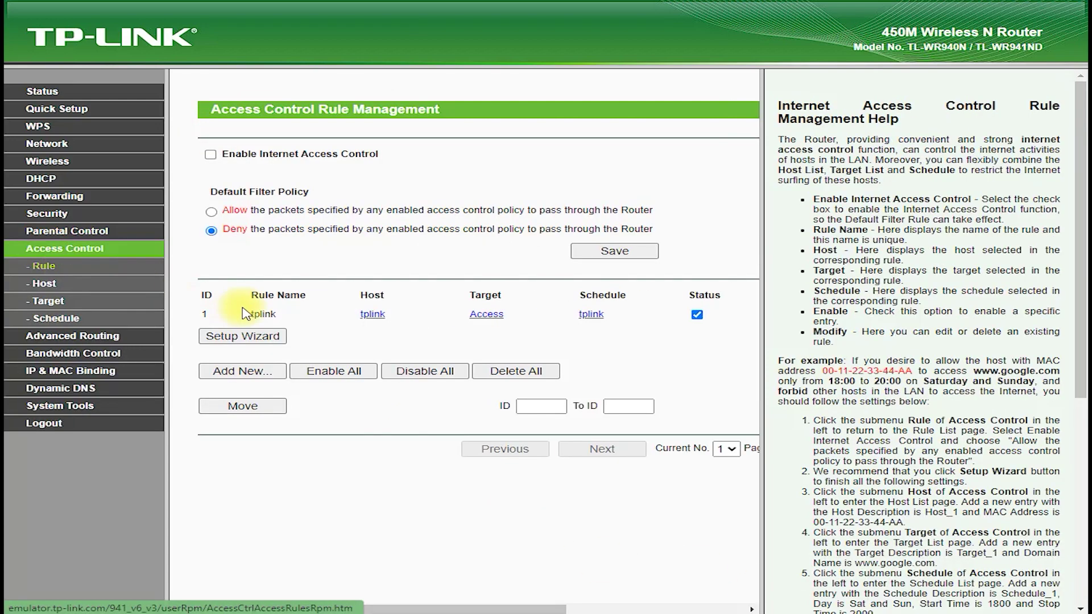
{"action": "left_click", "coordinate": [40, 282]}
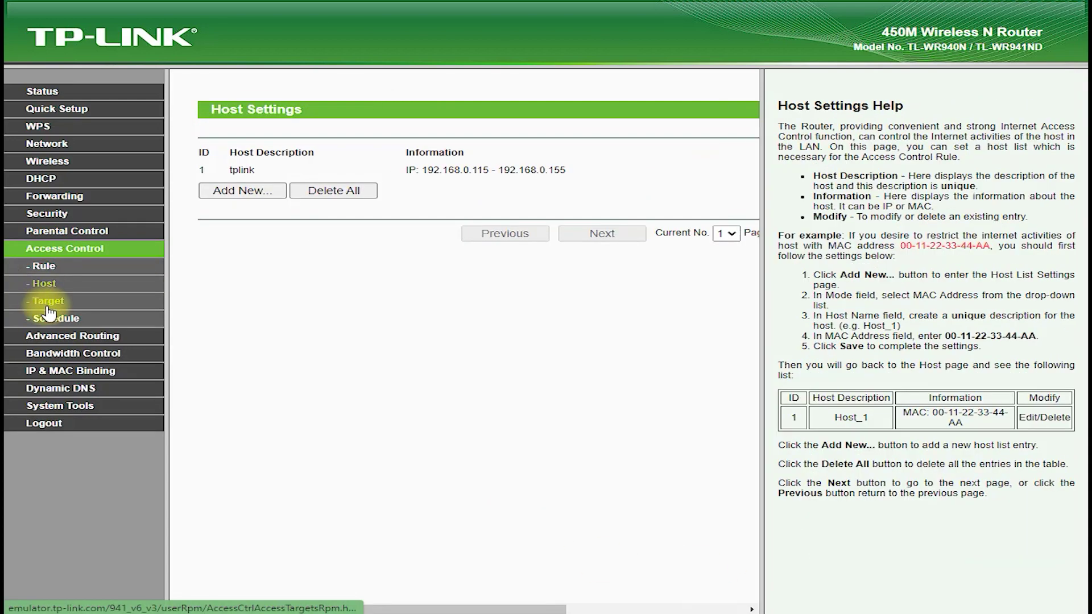
{"action": "left_click", "coordinate": [48, 302]}
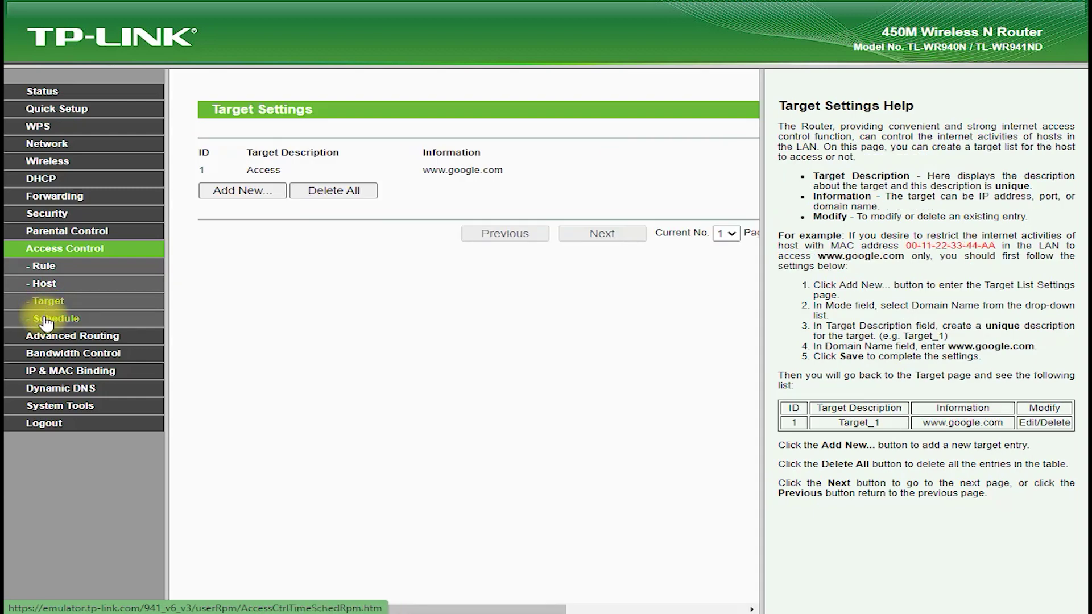
{"action": "left_click", "coordinate": [46, 319]}
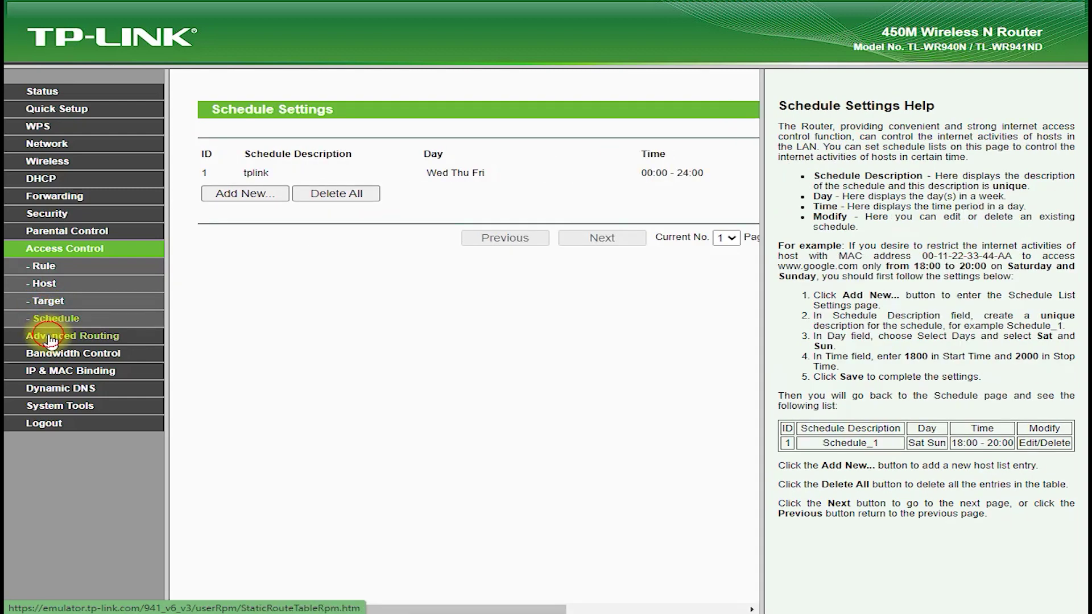
Step: Visit static routing, routing table, Bandwidth Control, IP & MAC Binding, ARP List and Dynamic DNS
{"action": "left_click", "coordinate": [50, 337]}
{"action": "left_click", "coordinate": [60, 303]}
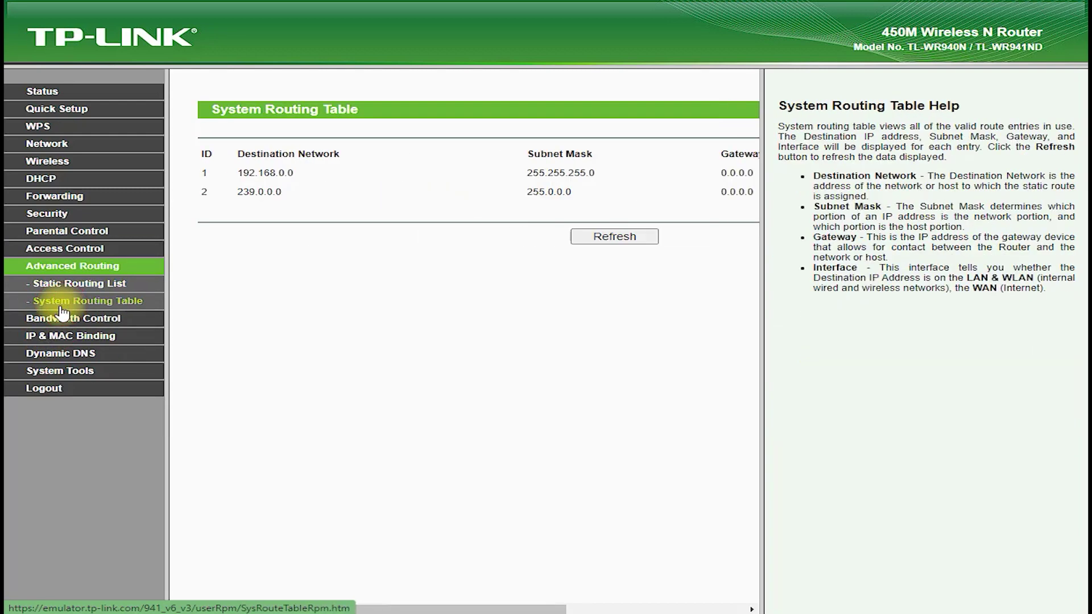
{"action": "left_click", "coordinate": [51, 317]}
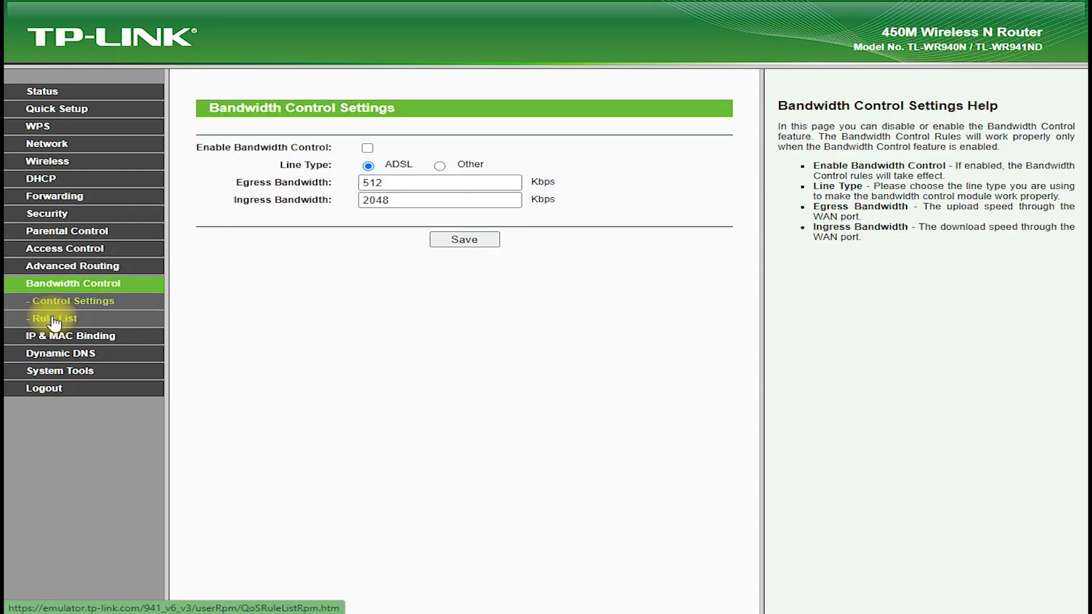
{"action": "left_click", "coordinate": [52, 338]}
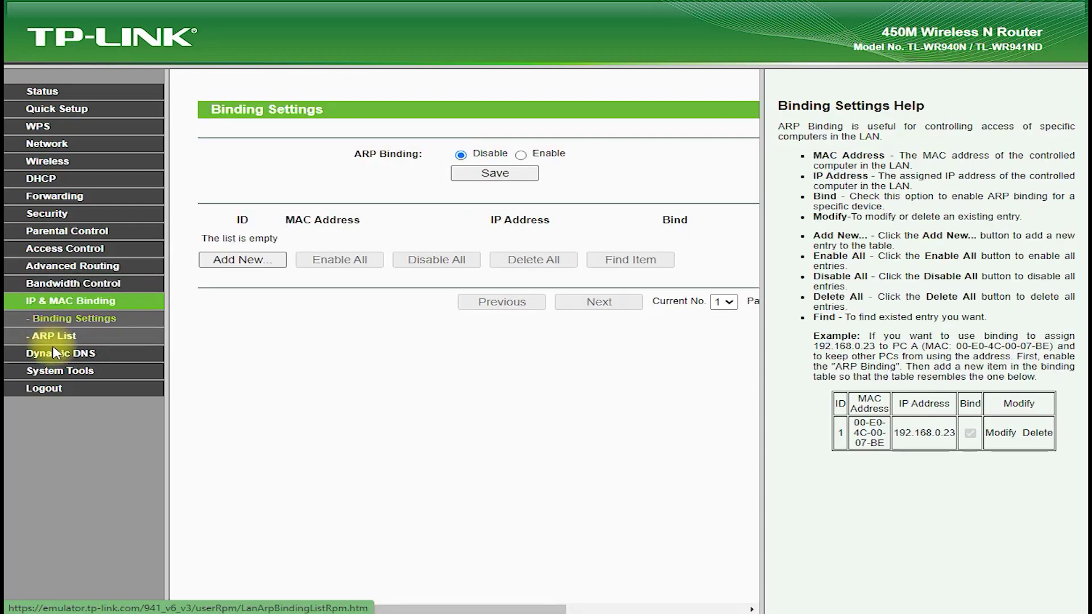
{"action": "left_click", "coordinate": [54, 335]}
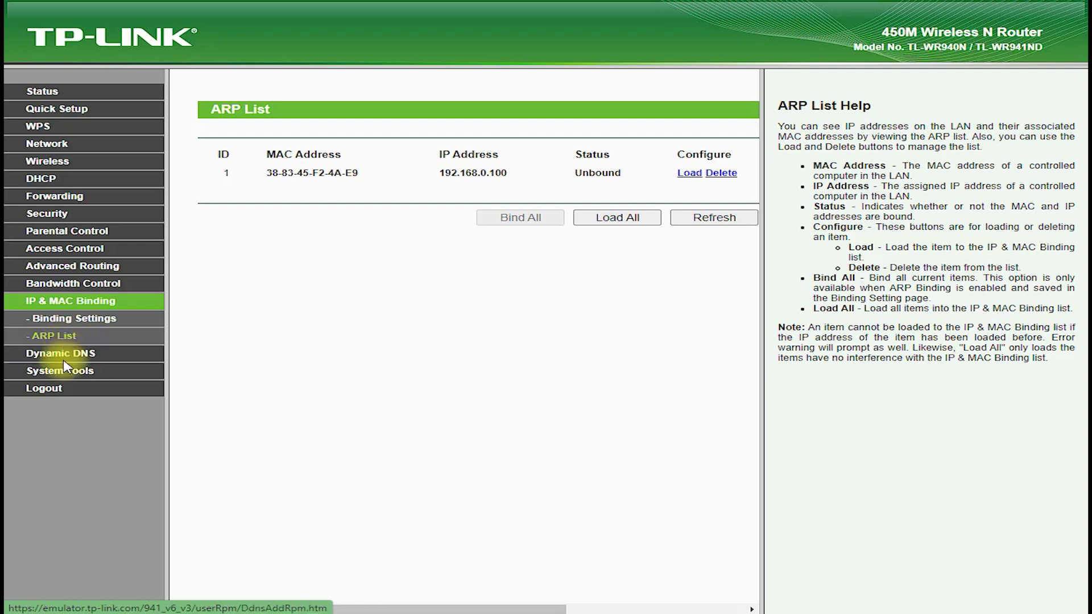
{"action": "left_click", "coordinate": [64, 354]}
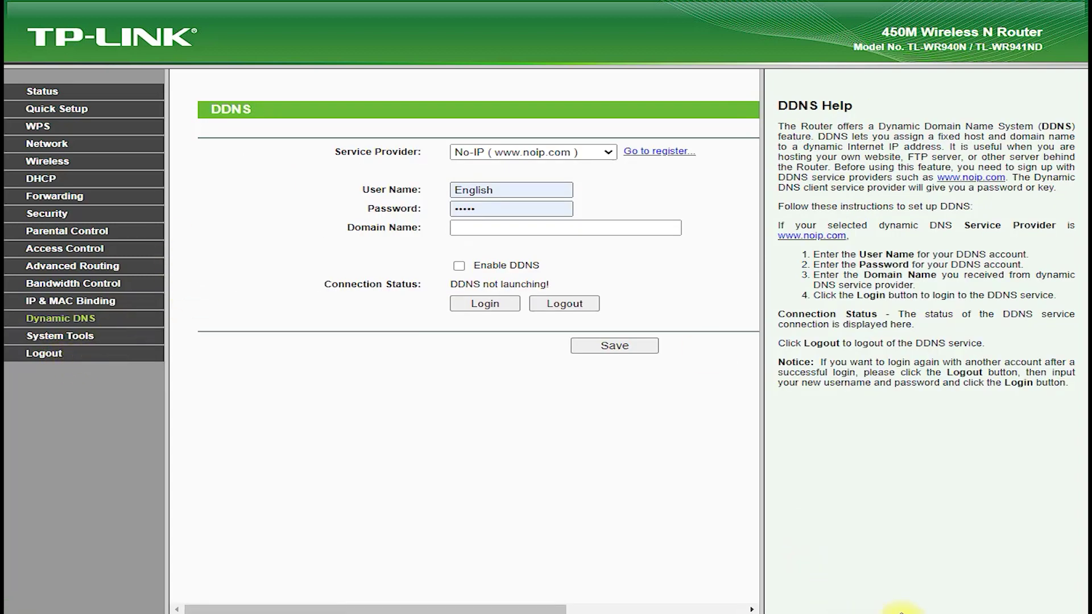
Step: Mark the DDNS page title and its No-IP service provider setting
{"action": "mouse_move", "coordinate": [194, 124]}
{"action": "left_mouse_down"}
{"action": "mouse_move", "coordinate": [178, 93]}
{"action": "mouse_move", "coordinate": [295, 158]}
{"action": "left_mouse_up"}
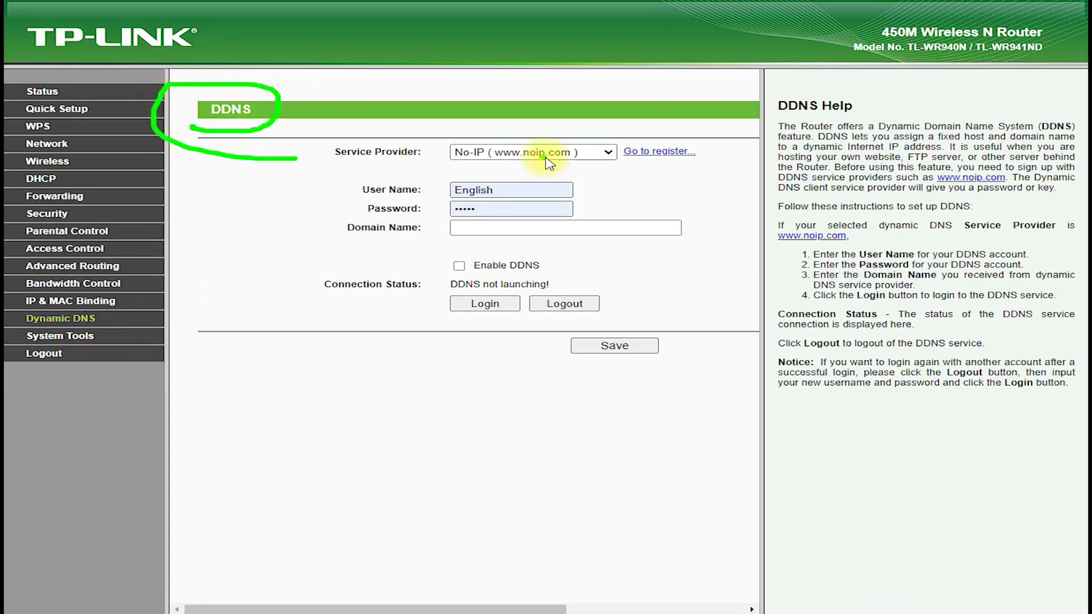
{"action": "mouse_move", "coordinate": [437, 165]}
{"action": "left_mouse_down"}
{"action": "mouse_move", "coordinate": [722, 151]}
{"action": "mouse_move", "coordinate": [405, 165]}
{"action": "mouse_move", "coordinate": [483, 170]}
{"action": "left_mouse_up"}
{"action": "left_click", "coordinate": [671, 370]}
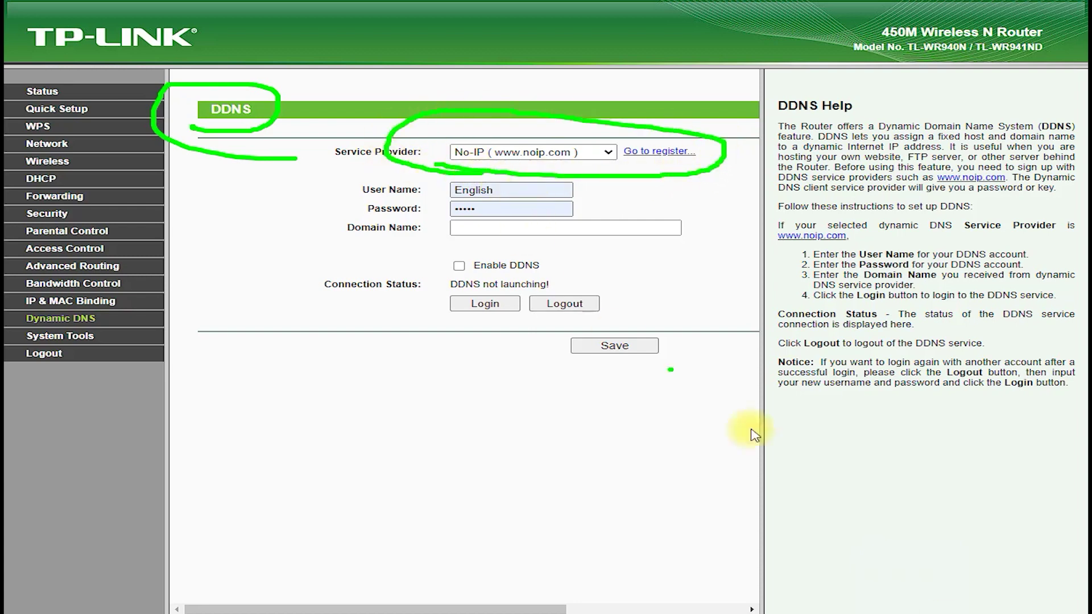
Step: Review the Time Settings time zone list, keeping Pacific Time
{"action": "left_click", "coordinate": [63, 336]}
{"action": "left_click", "coordinate": [517, 150]}
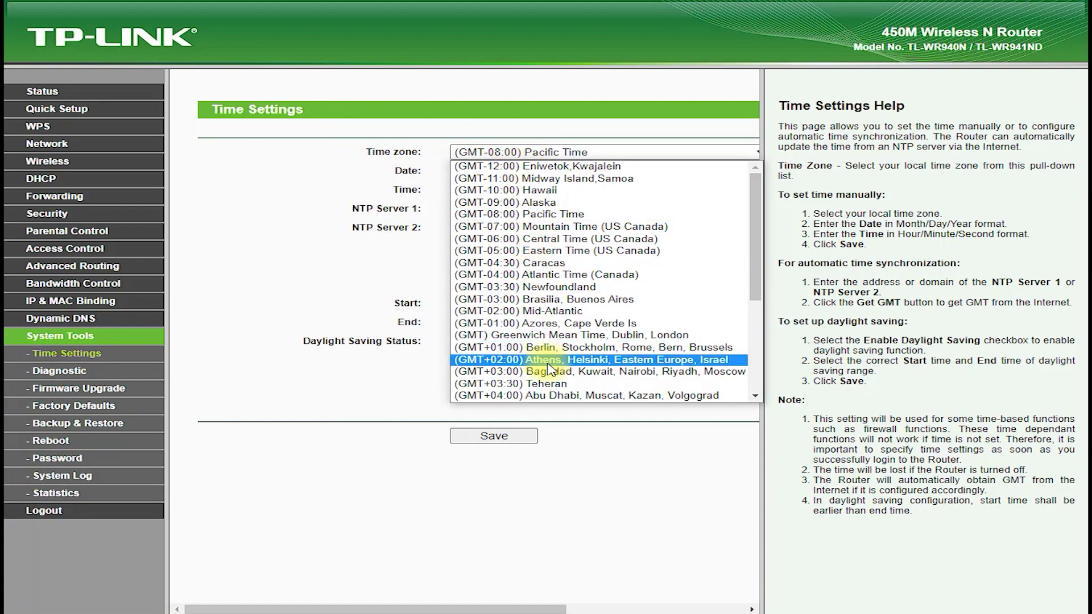
{"action": "left_click", "coordinate": [253, 282]}
Step: Pass Diagnostic to Firmware Upgrade and mark its heading and the firmware file choice
{"action": "left_click", "coordinate": [60, 372]}
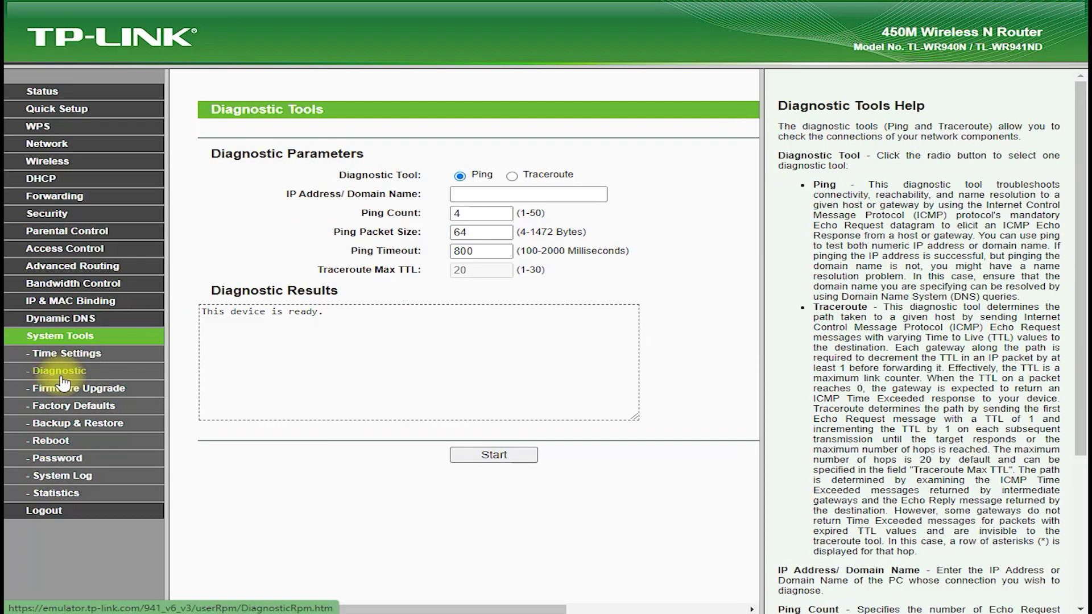
{"action": "left_click", "coordinate": [63, 390]}
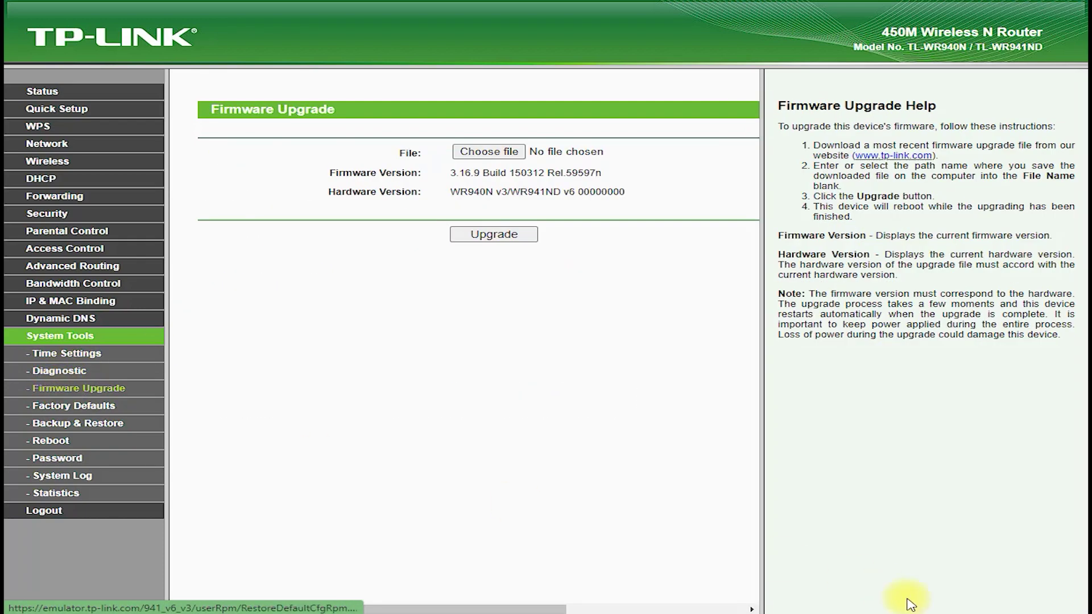
{"action": "mouse_move", "coordinate": [202, 134]}
{"action": "left_mouse_down"}
{"action": "mouse_move", "coordinate": [364, 94]}
{"action": "mouse_move", "coordinate": [254, 141]}
{"action": "mouse_move", "coordinate": [344, 100]}
{"action": "mouse_move", "coordinate": [460, 139]}
{"action": "mouse_move", "coordinate": [364, 135]}
{"action": "left_mouse_up"}
{"action": "left_click", "coordinate": [443, 240]}
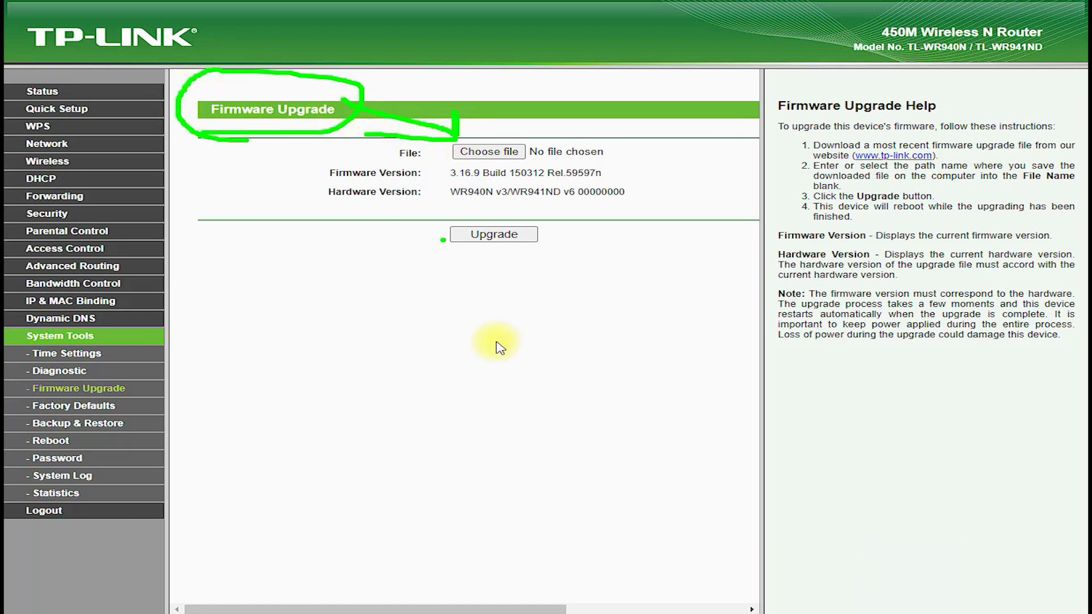
Step: Circle the Factory Defaults and Backup & Restore headings, flag configuration restore, then reach Reboot
{"action": "left_click", "coordinate": [65, 408]}
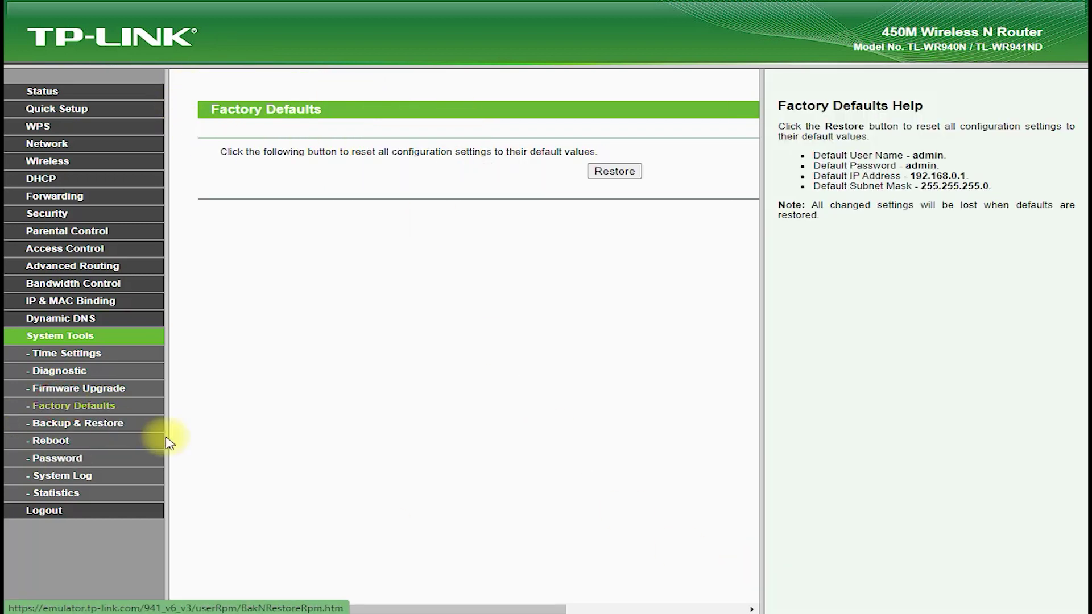
{"action": "mouse_move", "coordinate": [261, 138]}
{"action": "left_mouse_down"}
{"action": "mouse_move", "coordinate": [244, 134]}
{"action": "mouse_move", "coordinate": [341, 128]}
{"action": "mouse_move", "coordinate": [190, 109]}
{"action": "mouse_move", "coordinate": [290, 147]}
{"action": "left_mouse_up"}
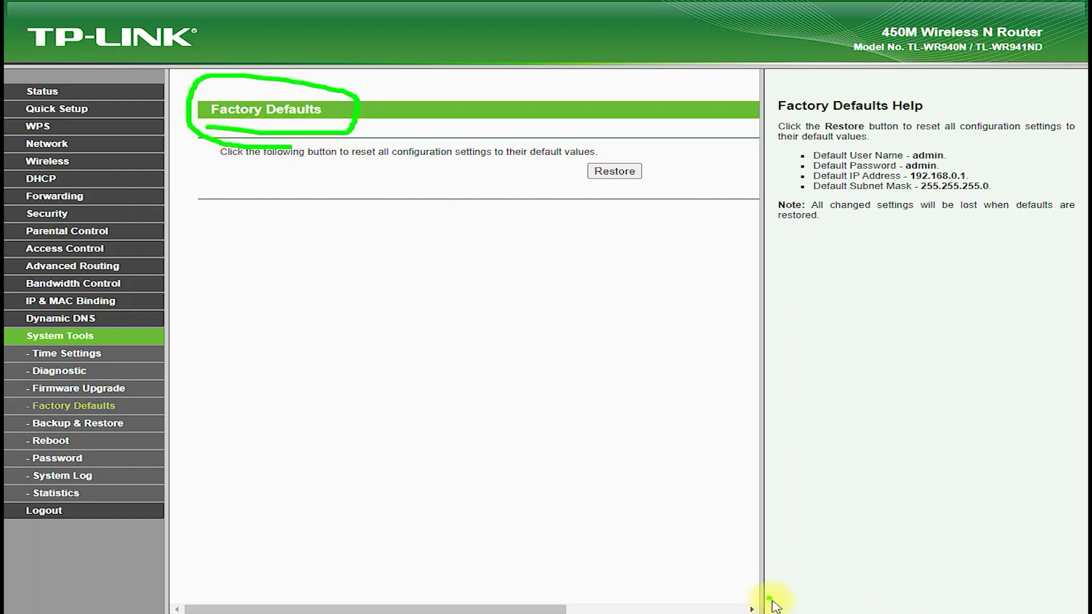
{"action": "left_click", "coordinate": [74, 422]}
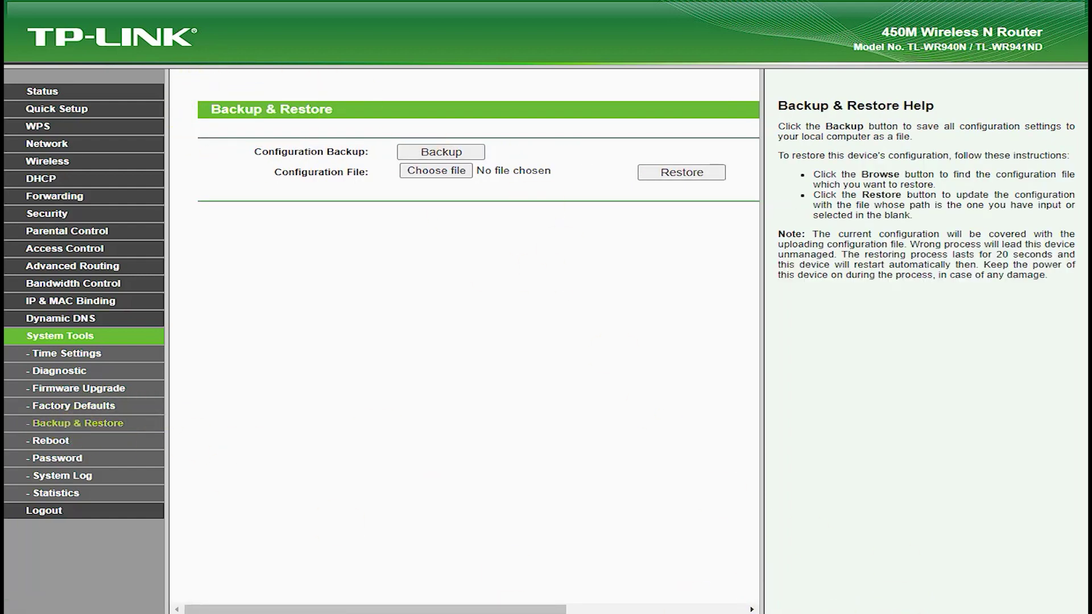
{"action": "mouse_move", "coordinate": [273, 127]}
{"action": "left_mouse_down"}
{"action": "mouse_move", "coordinate": [383, 105]}
{"action": "mouse_move", "coordinate": [182, 121]}
{"action": "mouse_move", "coordinate": [193, 126]}
{"action": "left_mouse_up"}
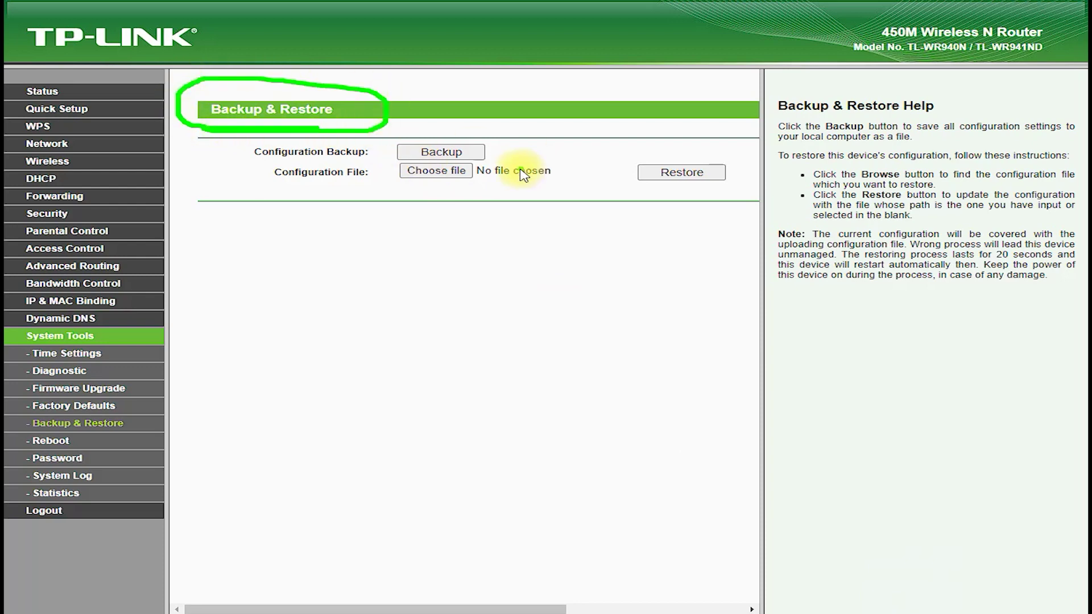
{"action": "mouse_move", "coordinate": [511, 149]}
{"action": "left_mouse_down"}
{"action": "mouse_move", "coordinate": [611, 172]}
{"action": "mouse_move", "coordinate": [529, 193]}
{"action": "left_mouse_up"}
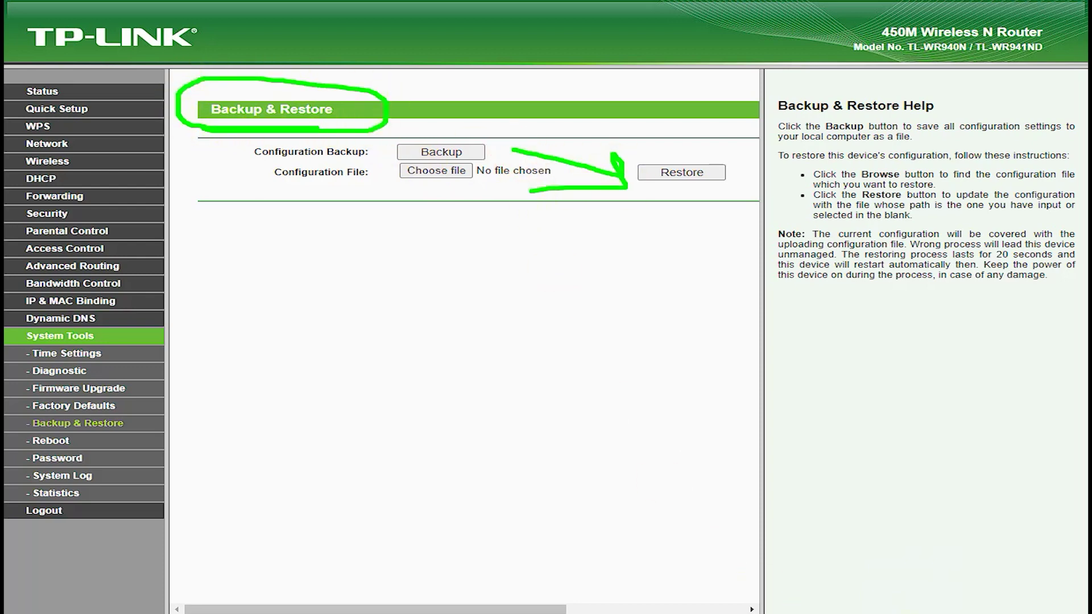
{"action": "left_click", "coordinate": [50, 440]}
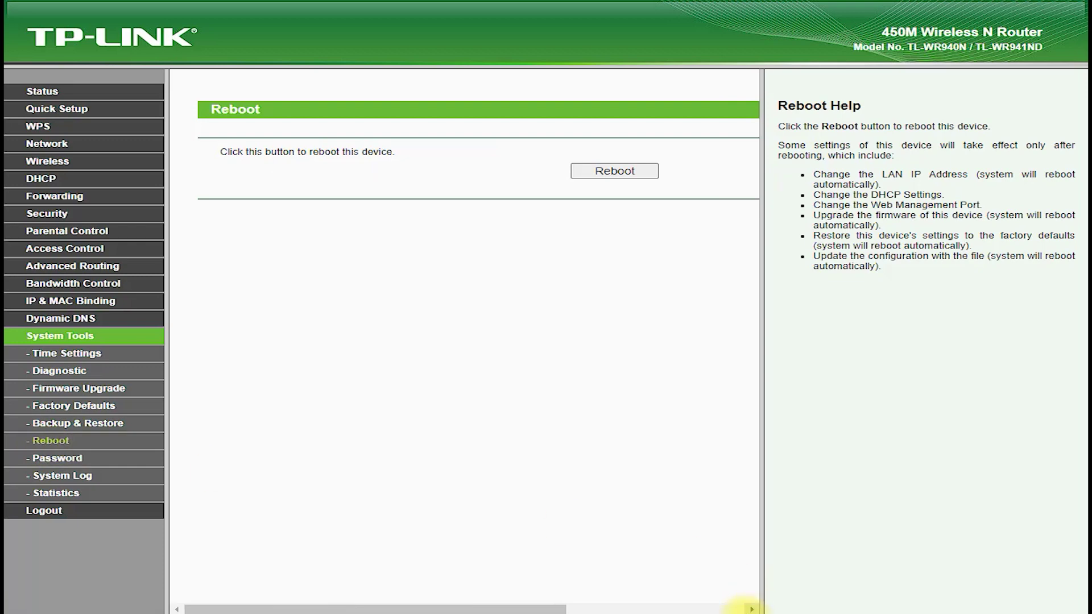